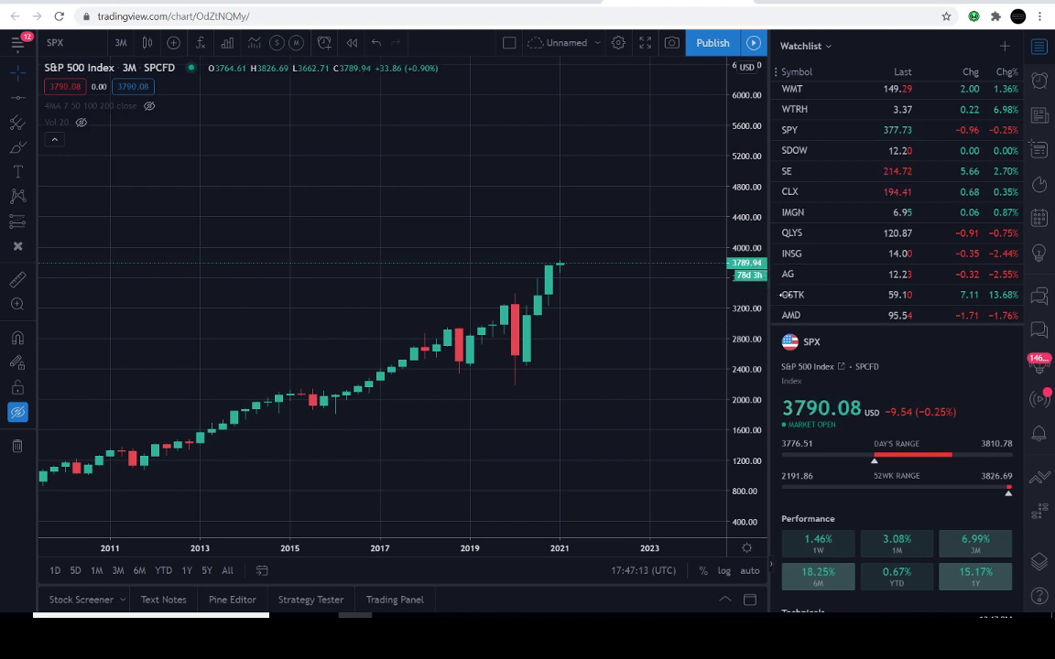
# - Collapse the watchlist and symbol details panel so the SPX quarterly chart fills the width
pyautogui.click(1039, 45)
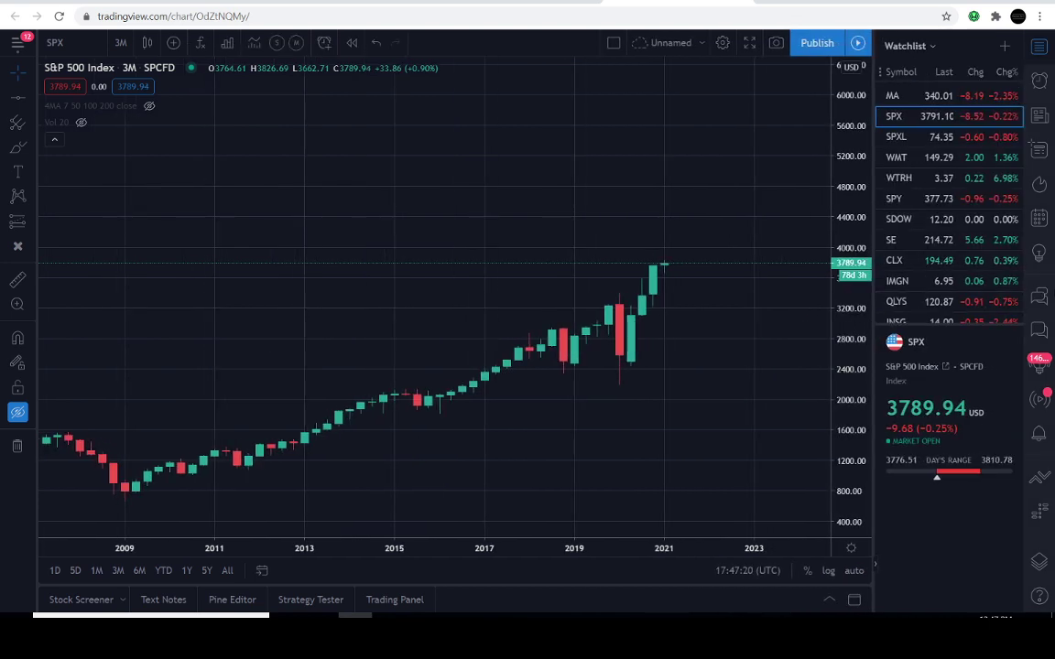
pyautogui.click(1039, 45)
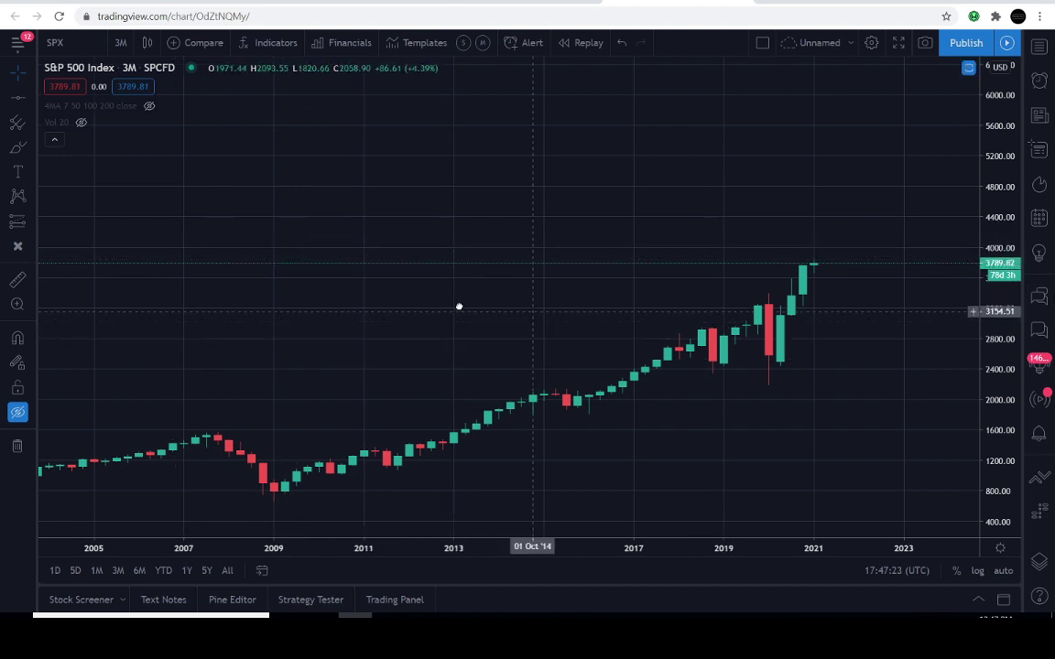
# - Nudge the chart and turn off Hide All Drawings to reveal the fan and 4802.63/4611.64 lines
pyautogui.moveTo(506, 306); pyautogui.dragTo(458, 306)
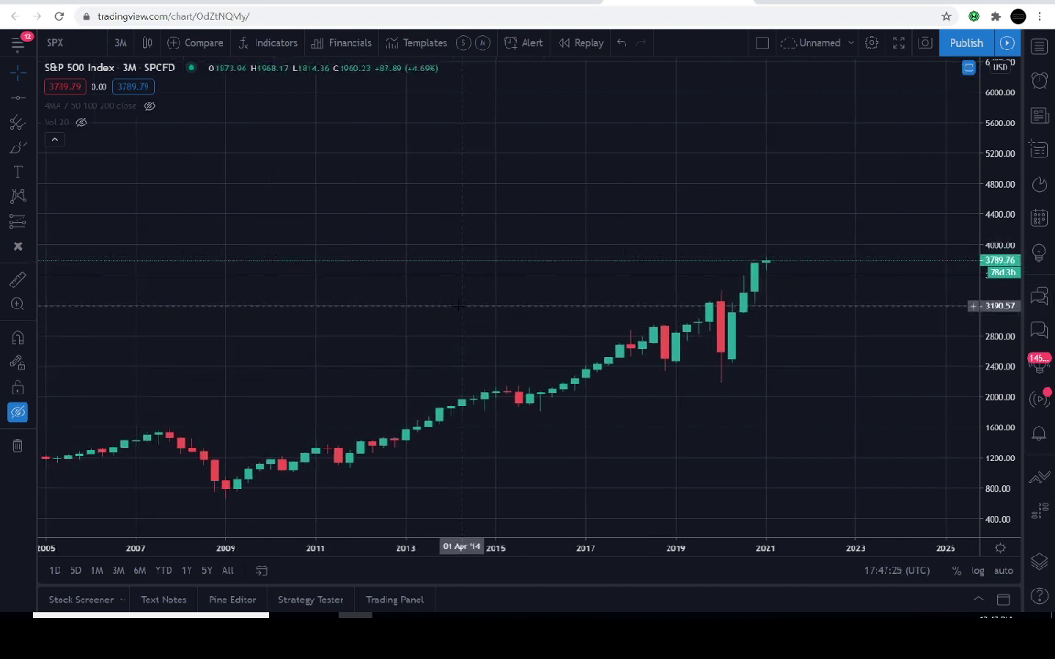
pyautogui.click(18, 413)
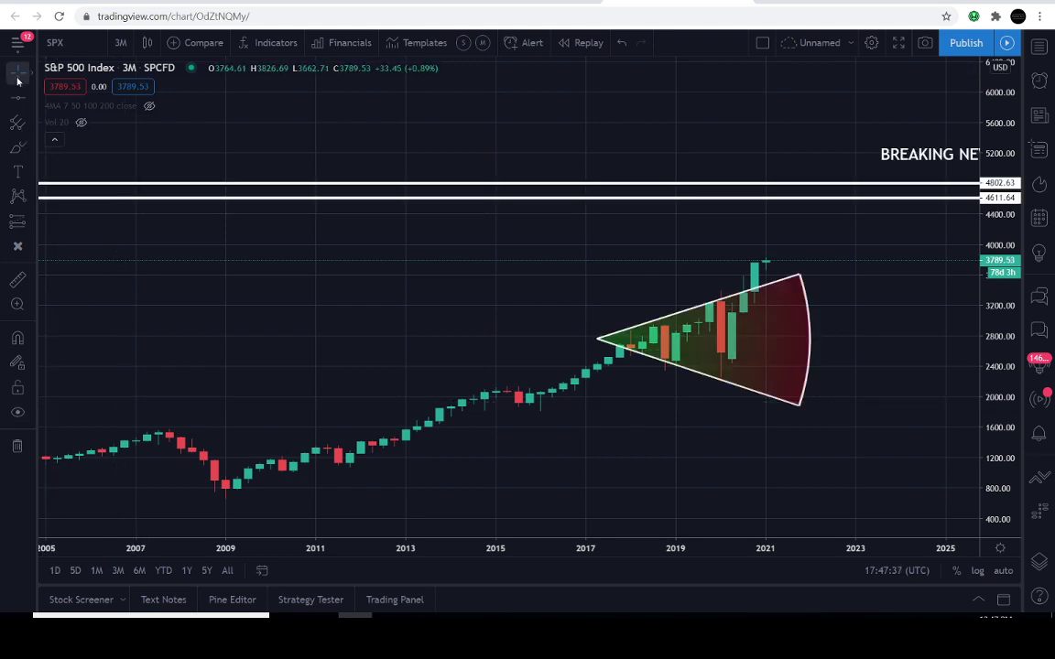
# - Pan to the news lines, circle them with the Brush, then undo the circle
pyautogui.moveTo(842, 253); pyautogui.dragTo(638, 337)
pyautogui.click(17, 147)
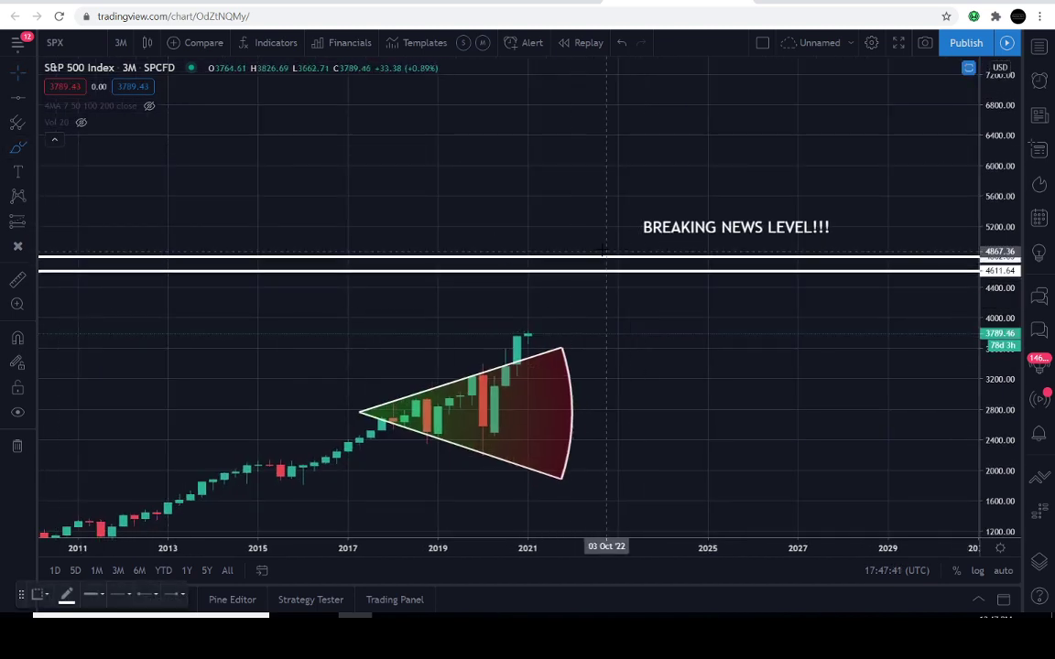
pyautogui.moveTo(604, 249)
pyautogui.mouseDown()
pyautogui.moveTo(573, 267)
pyautogui.moveTo(640, 268)
pyautogui.moveTo(597, 247)
pyautogui.mouseUp()
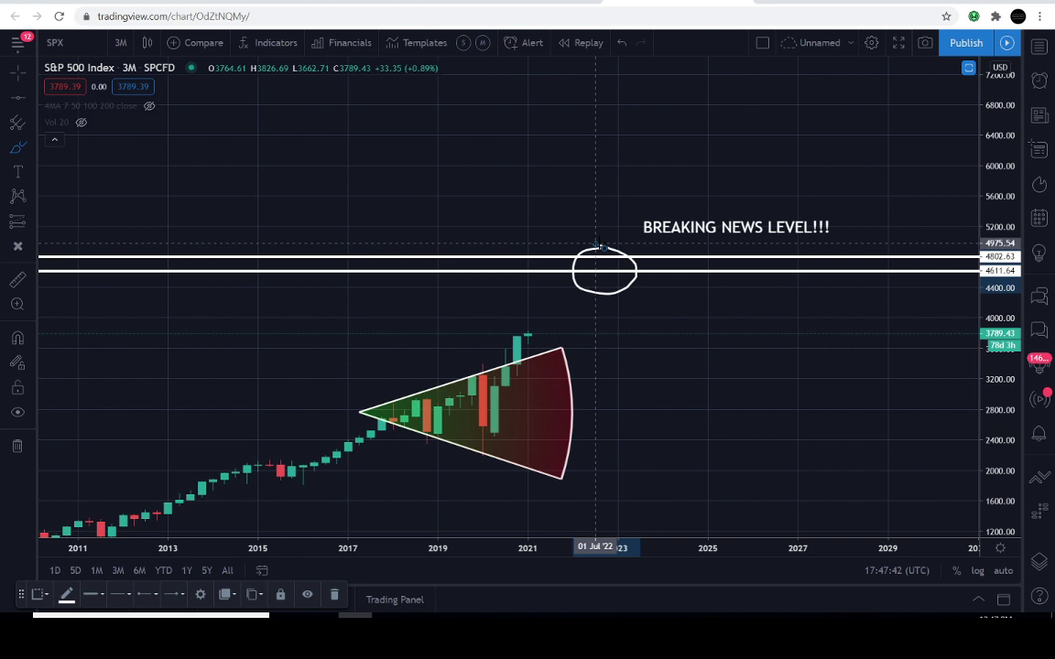
pyautogui.click(621, 41)
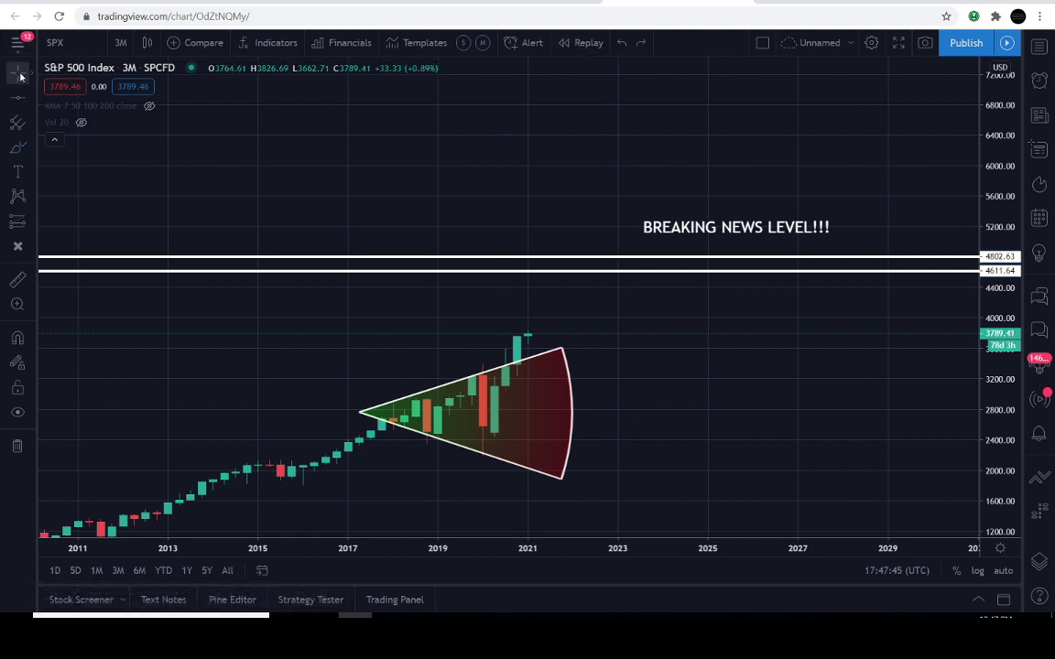
# - Pan and zoom in to frame the gradient fan over the 2017–2021 candles
pyautogui.moveTo(428, 309); pyautogui.dragTo(698, 251)
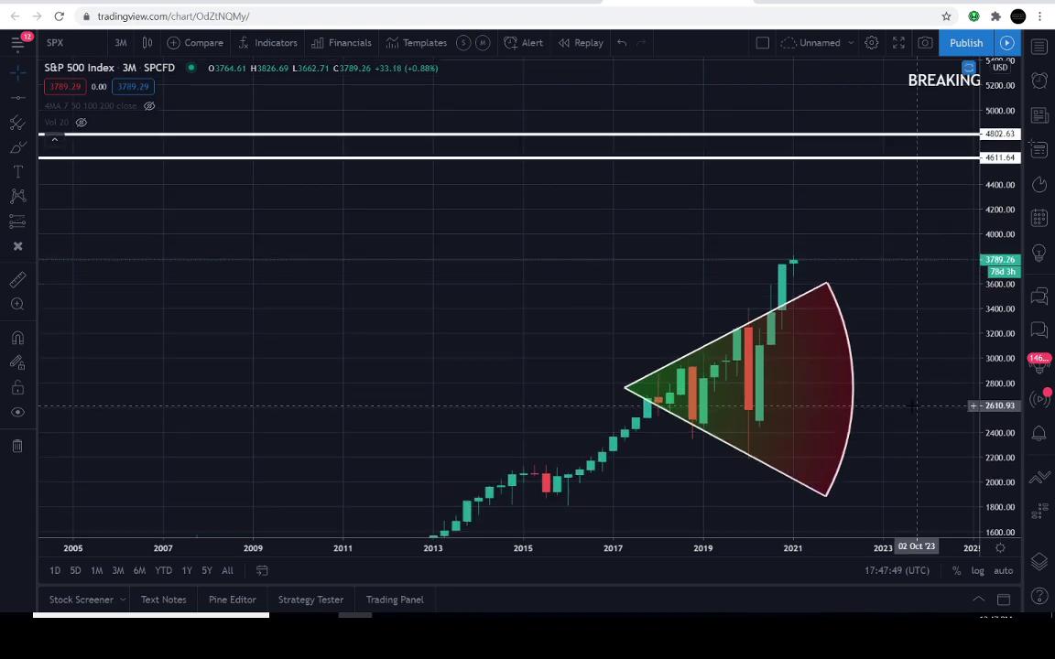
pyautogui.scroll(2, 907, 405)
pyautogui.scroll(1, 884, 404)
pyautogui.moveTo(395, 273); pyautogui.dragTo(424, 242)
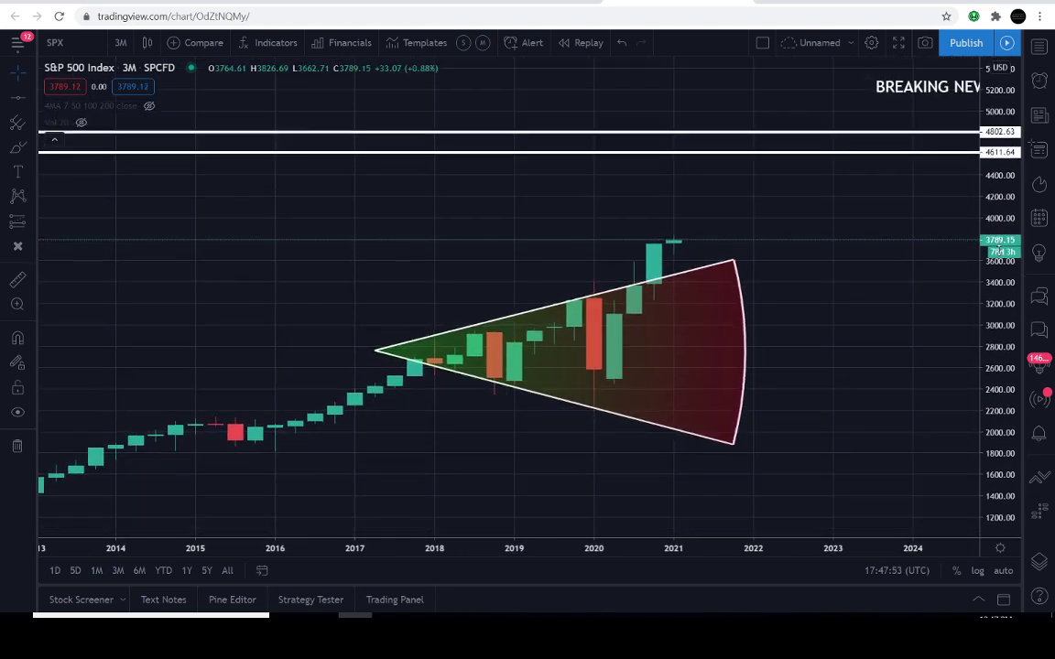
pyautogui.click(32, 146)
pyautogui.click(128, 207)
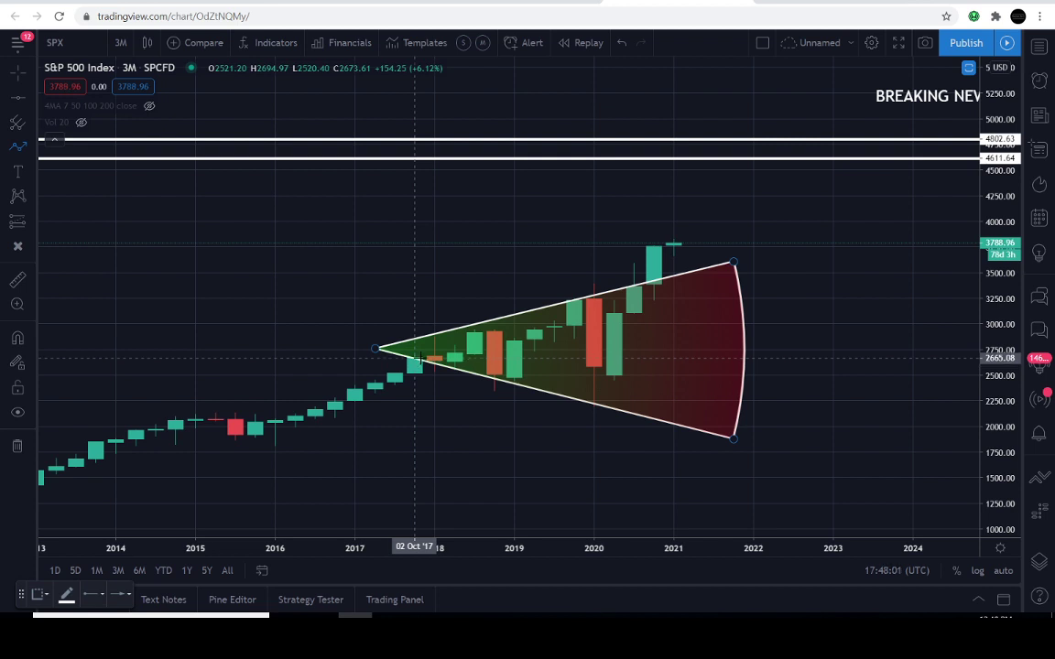
pyautogui.click(40, 148)
pyautogui.click(76, 148)
pyautogui.moveTo(401, 355)
pyautogui.mouseDown()
pyautogui.moveTo(420, 366)
pyautogui.moveTo(434, 348)
pyautogui.mouseUp()
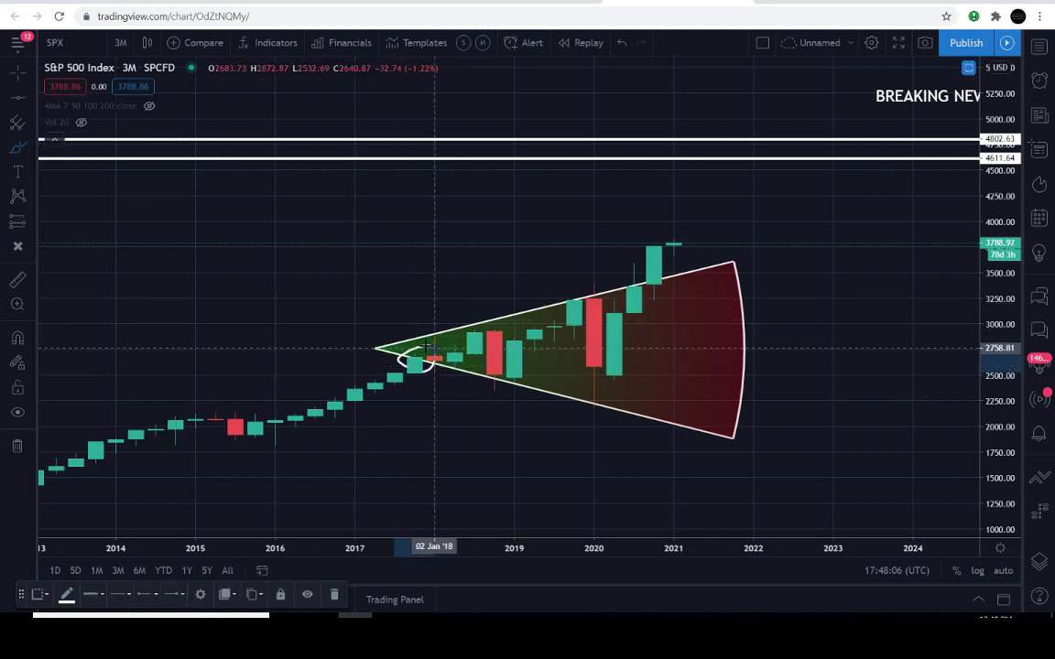
pyautogui.click(621, 44)
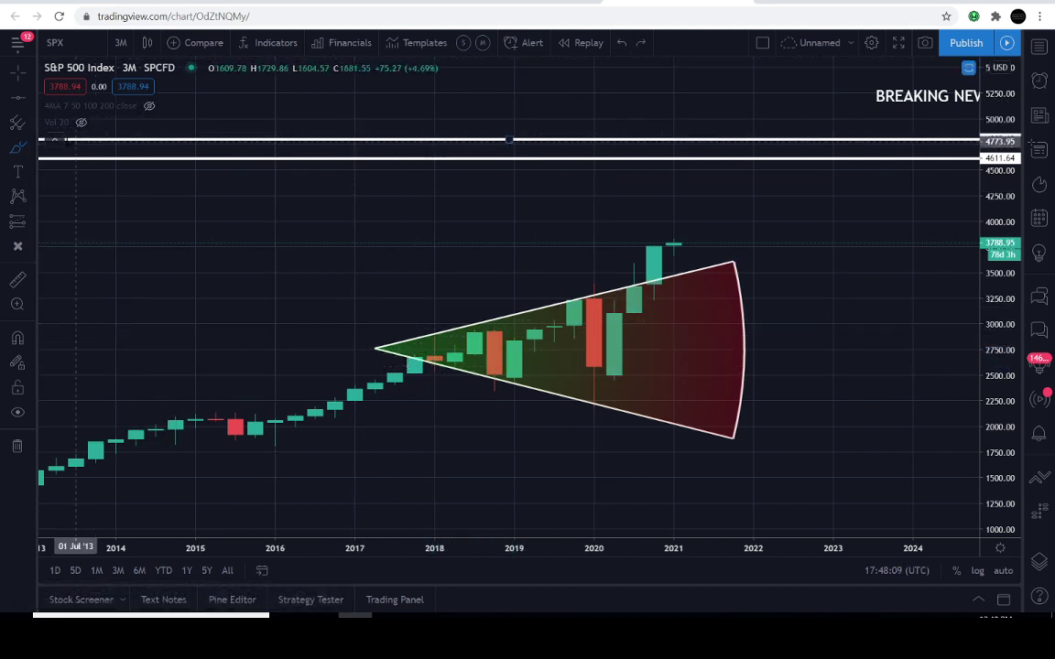
pyautogui.click(32, 149)
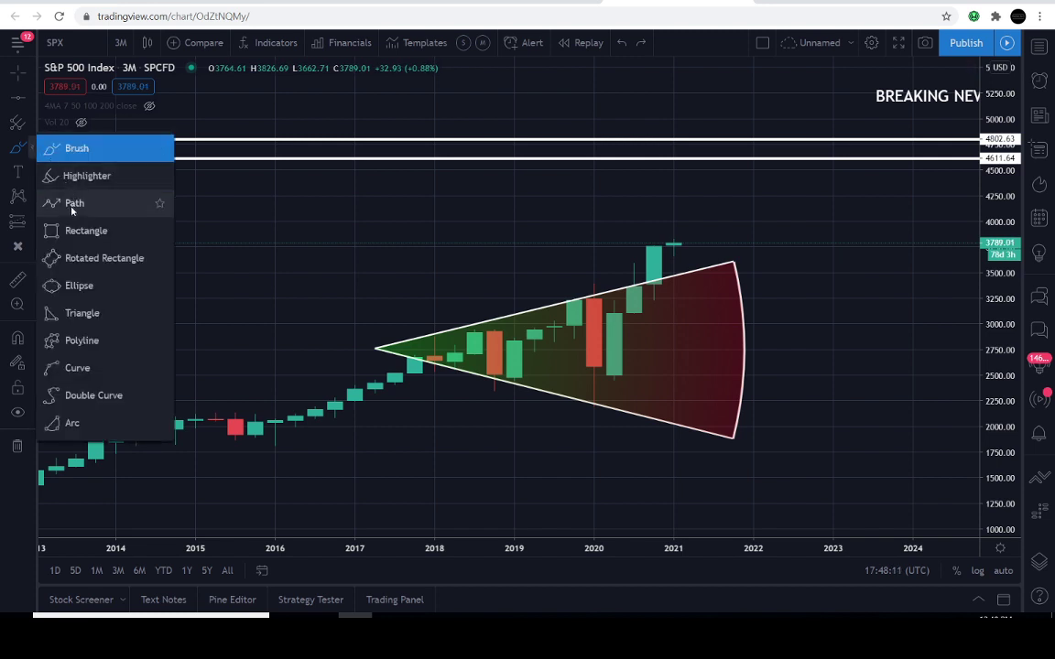
pyautogui.click(71, 200)
pyautogui.click(415, 357)
pyautogui.click(455, 368)
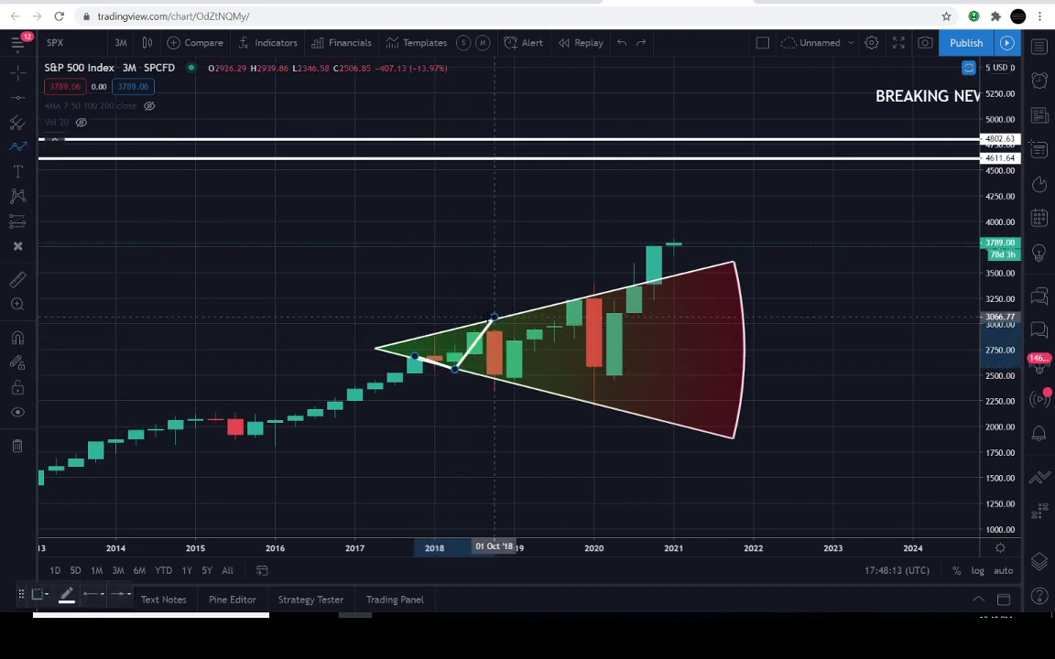
pyautogui.click(494, 318)
pyautogui.click(516, 384)
pyautogui.click(593, 298)
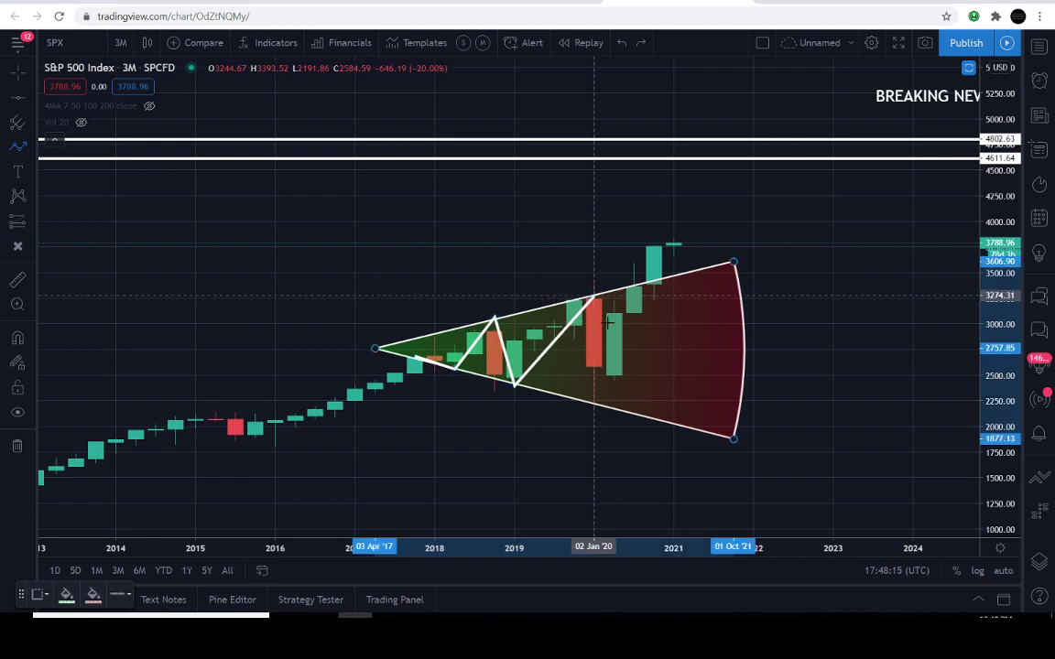
pyautogui.click(594, 405)
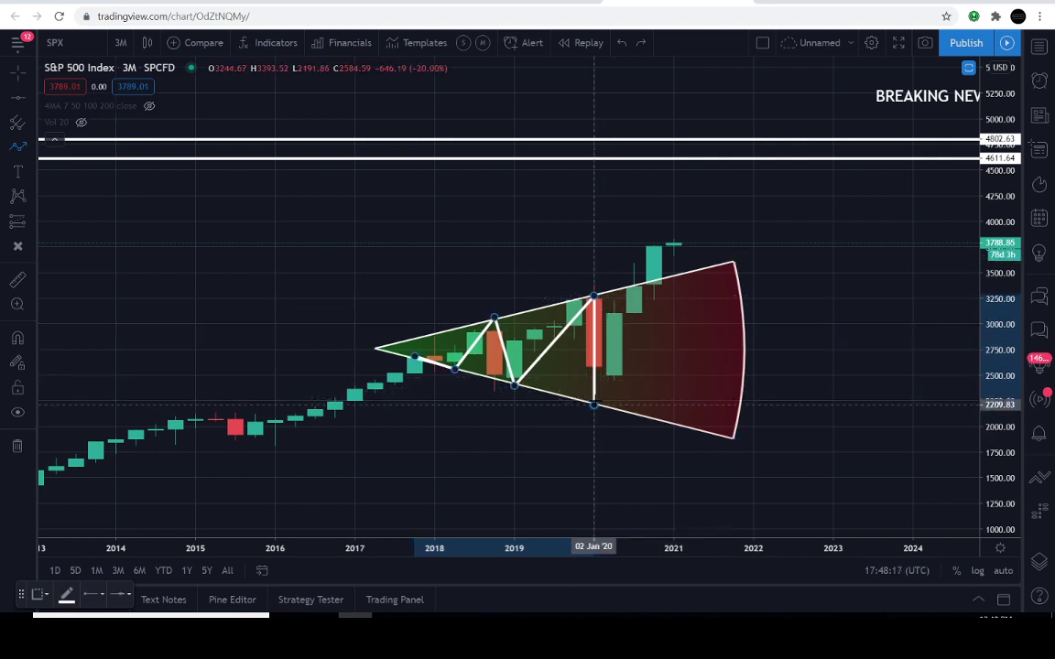
pyautogui.doubleClick(651, 263)
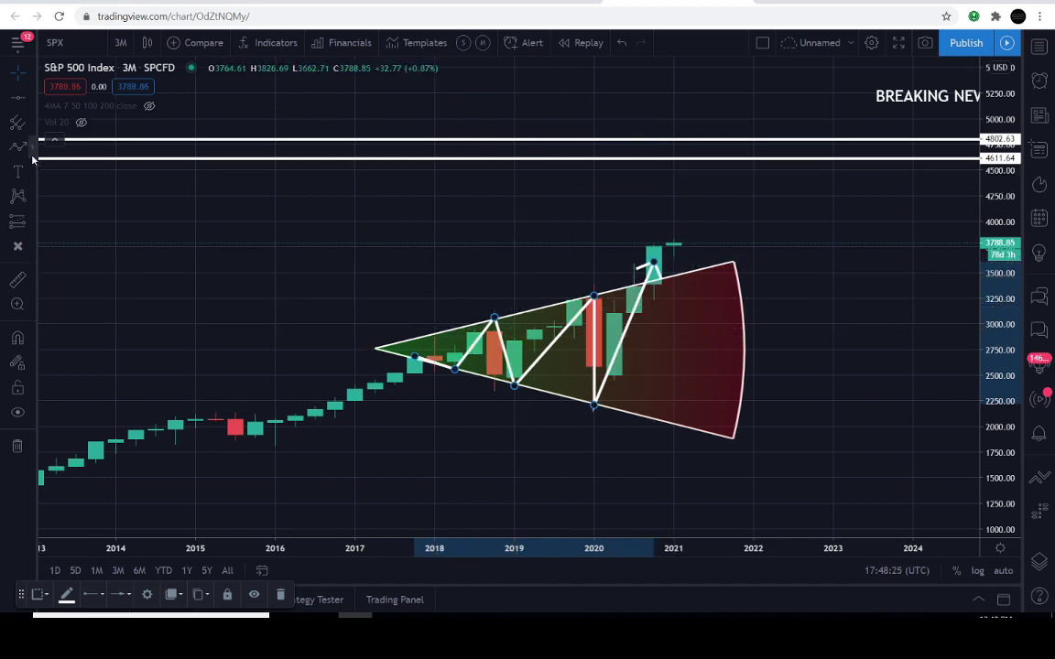
pyautogui.click(29, 146)
pyautogui.click(55, 202)
pyautogui.moveTo(414, 322); pyautogui.dragTo(452, 316)
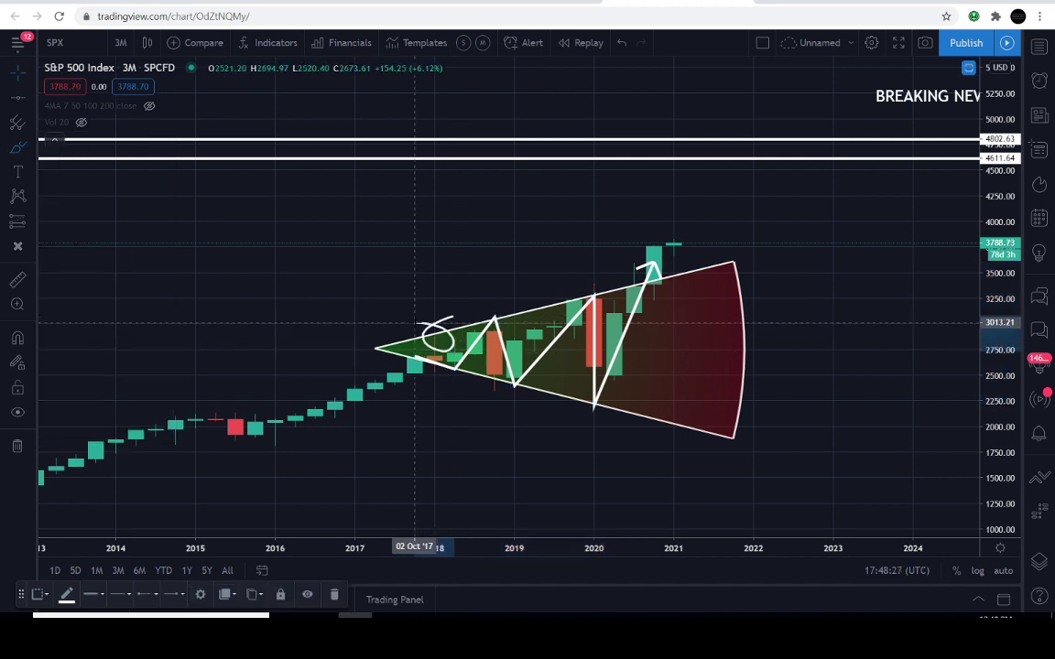
pyautogui.click(621, 42)
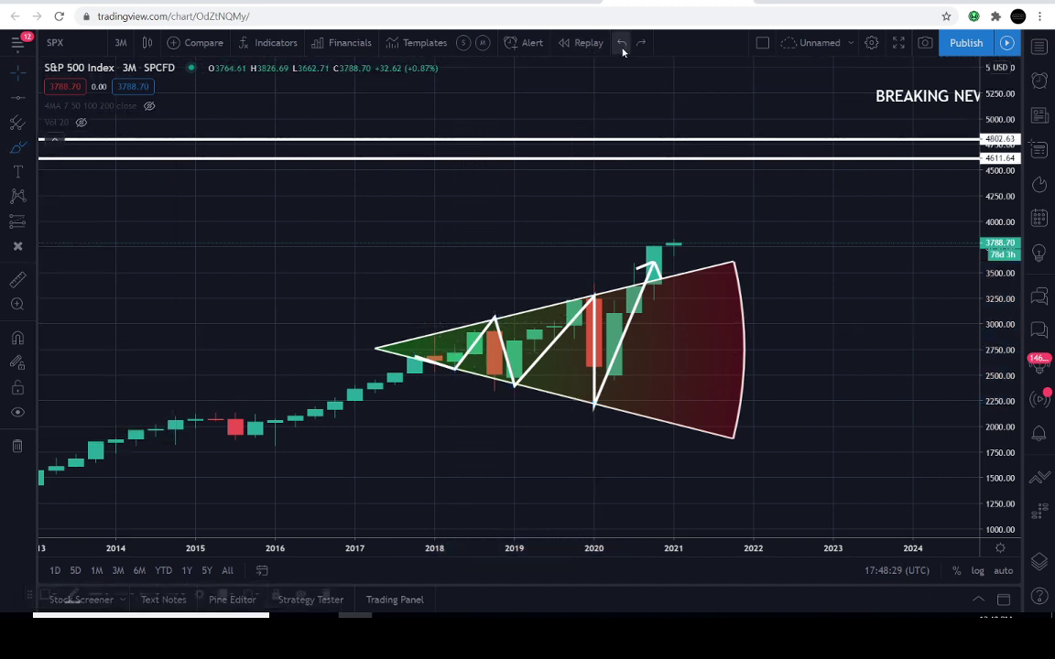
pyautogui.click(621, 42)
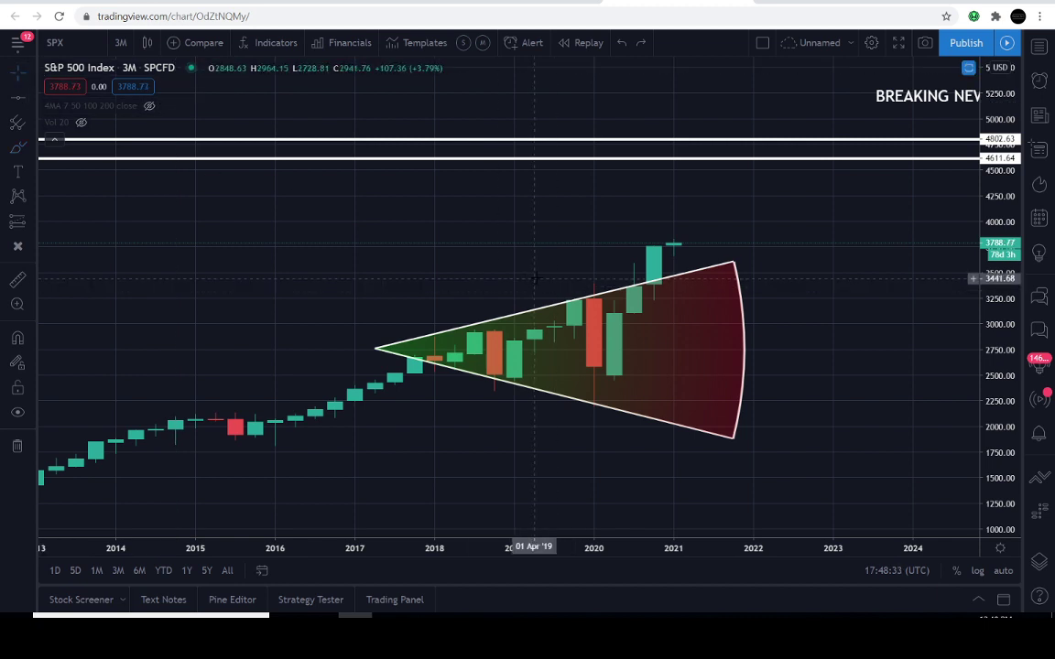
# - Zoom in on the 2015–2023 fan and mark the latest candle with brush strokes
pyautogui.moveTo(535, 277); pyautogui.dragTo(604, 309)
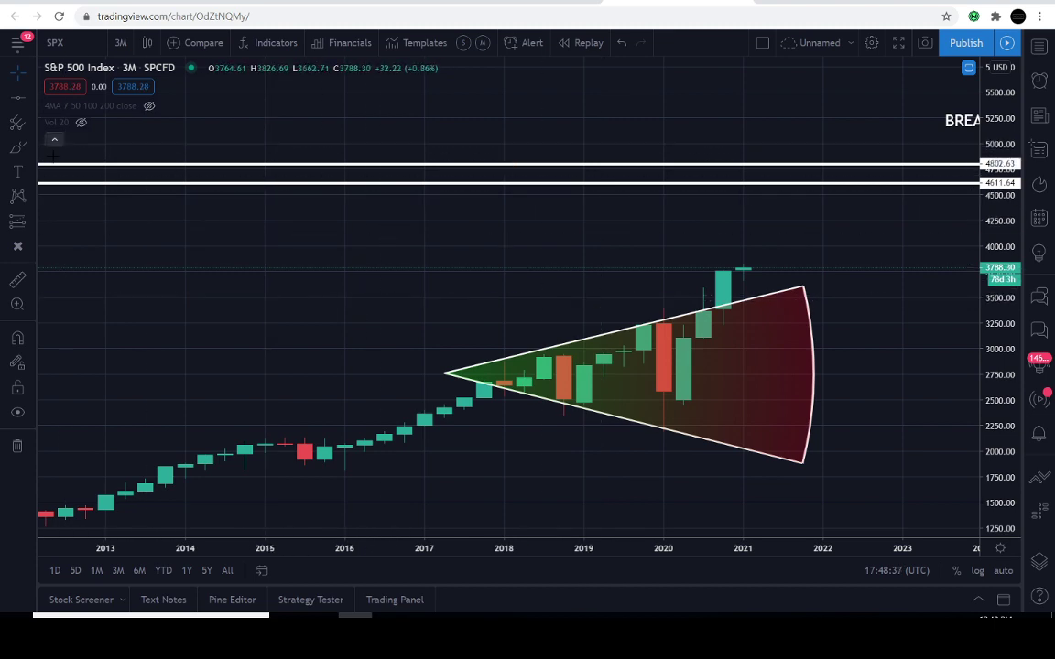
pyautogui.scroll(3, 844, 314)
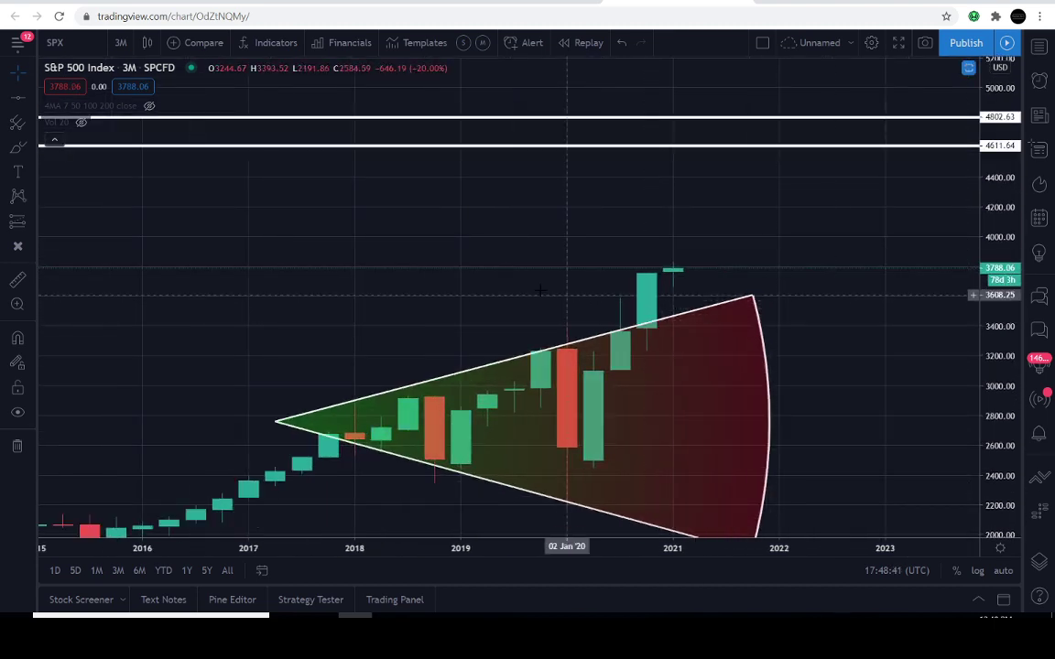
pyautogui.click(18, 147)
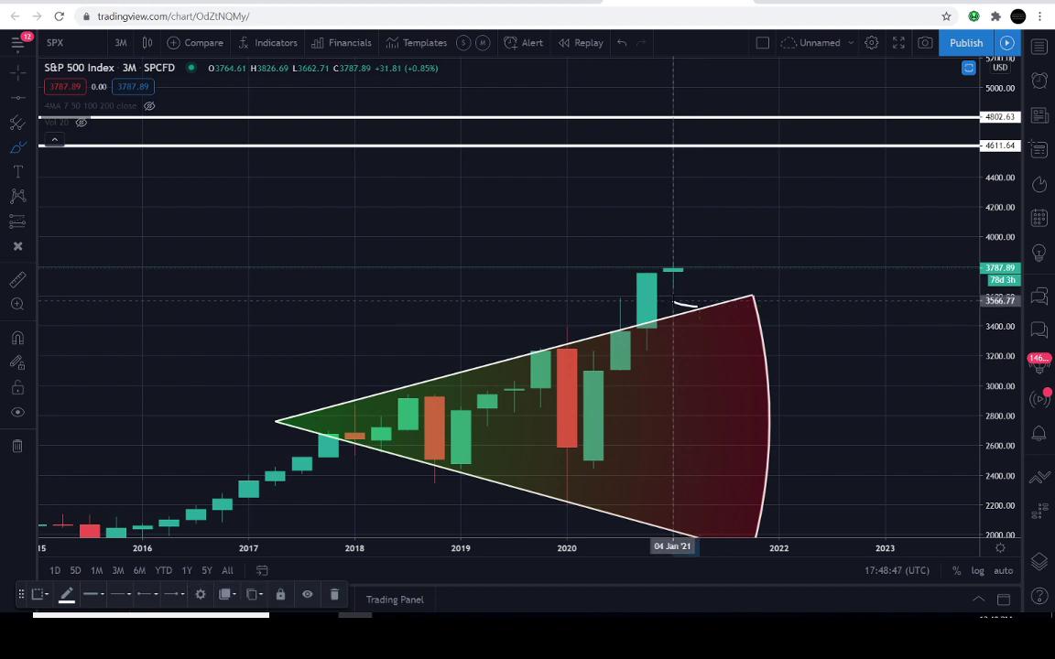
pyautogui.moveTo(682, 303)
pyautogui.mouseDown()
pyautogui.moveTo(664, 301)
pyautogui.moveTo(685, 325)
pyautogui.moveTo(673, 297)
pyautogui.mouseUp()
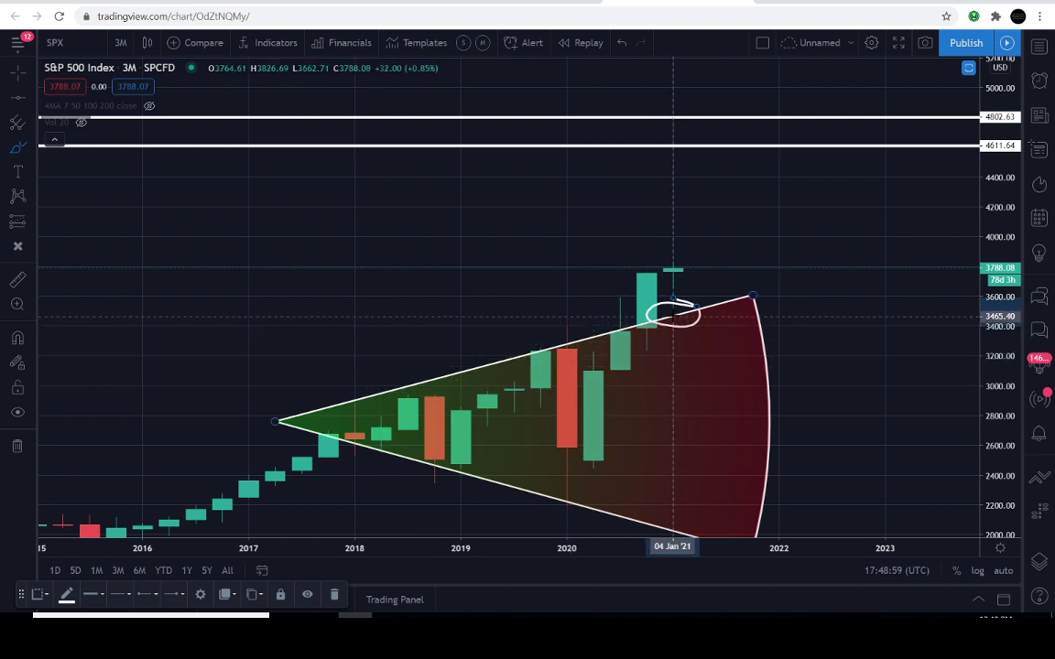
pyautogui.moveTo(278, 403)
pyautogui.mouseDown()
pyautogui.moveTo(513, 341)
pyautogui.moveTo(673, 322)
pyautogui.mouseUp()
# - Undo both brush marks and select the gradient fan
pyautogui.click(623, 44)
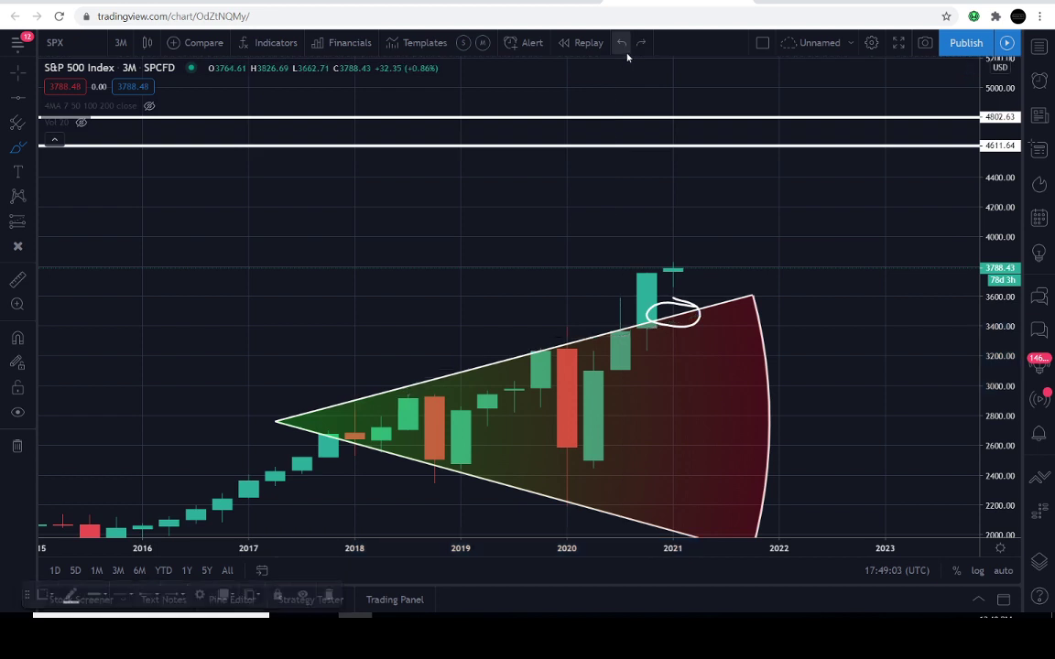
pyautogui.click(623, 44)
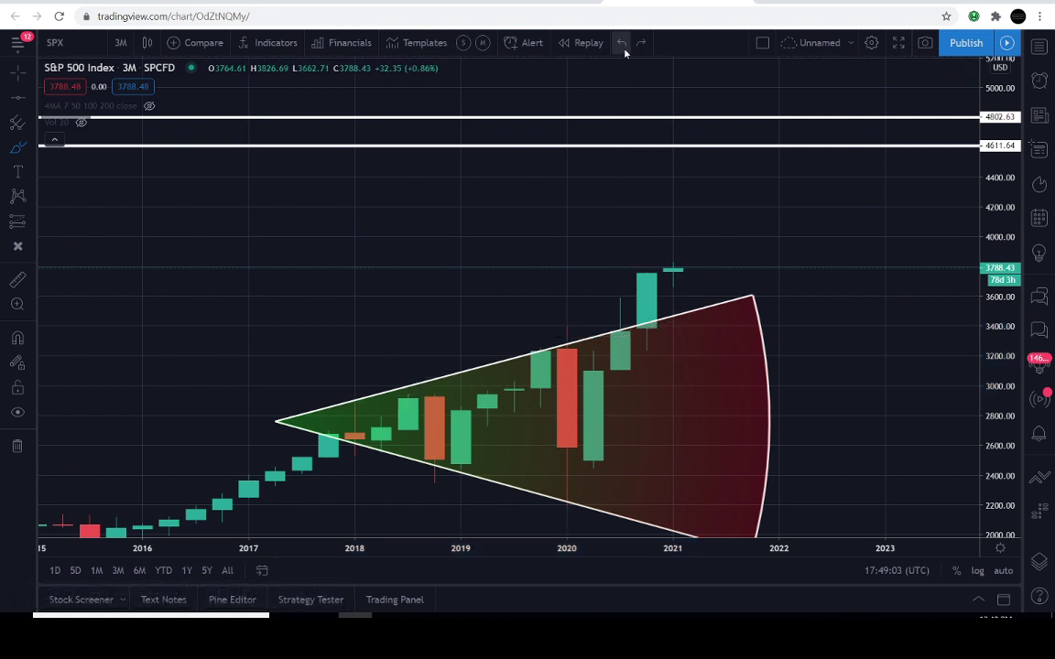
pyautogui.click(645, 322)
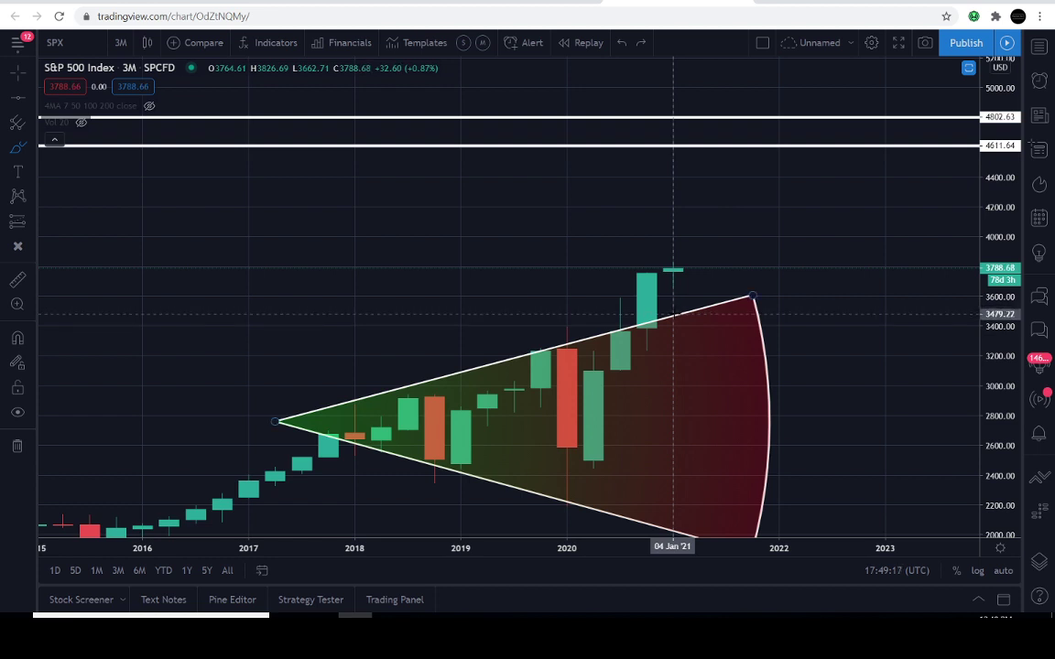
# - Undo a trial brush loop, then sketch a four-point zigzag path over the fan and remove it
pyautogui.moveTo(674, 301)
pyautogui.mouseDown()
pyautogui.moveTo(648, 316)
pyautogui.moveTo(699, 327)
pyautogui.moveTo(674, 303)
pyautogui.mouseUp()
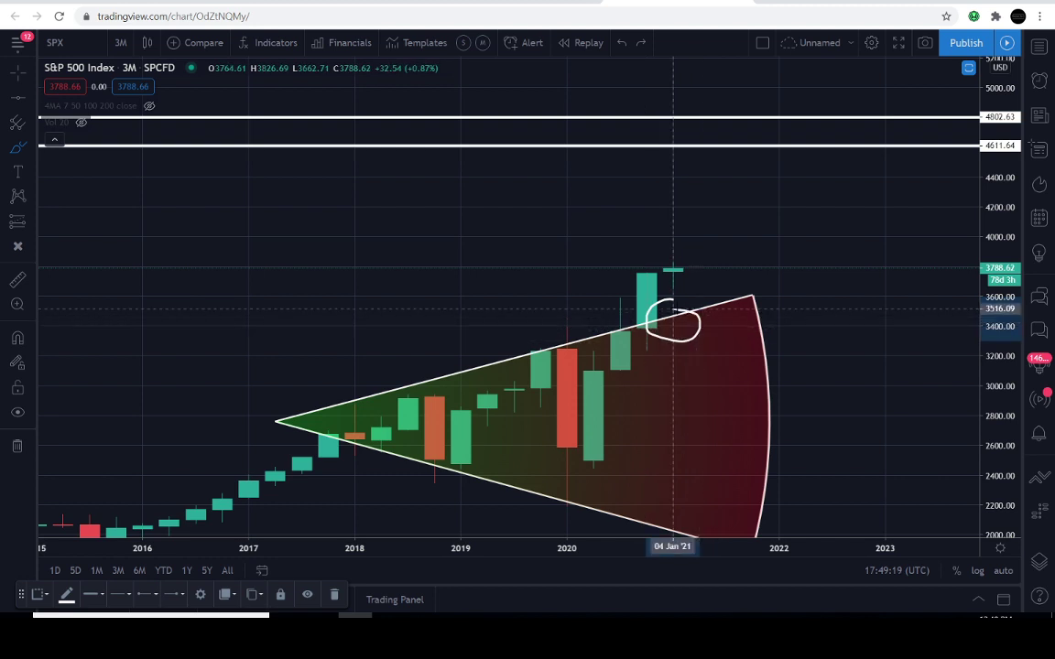
pyautogui.click(622, 43)
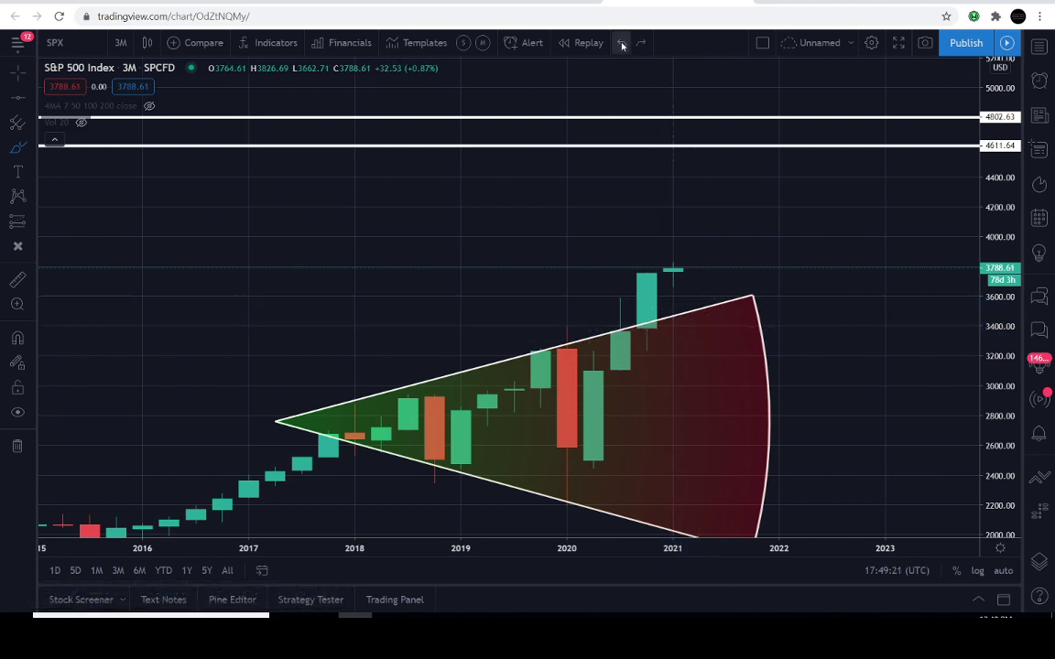
pyautogui.click(34, 148)
pyautogui.click(55, 202)
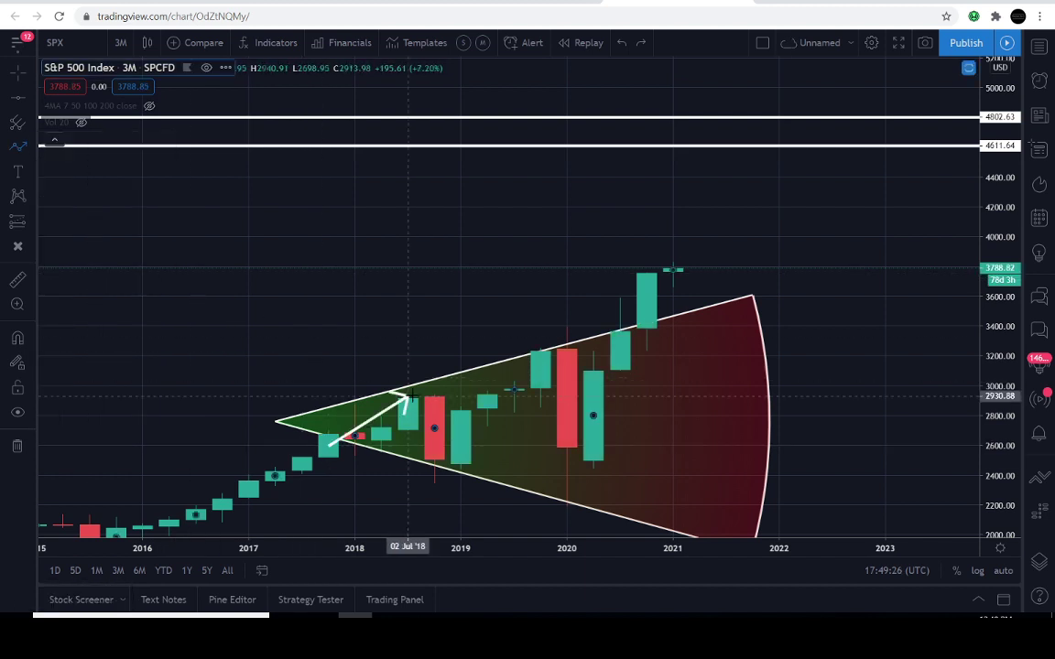
pyautogui.click(409, 395)
pyautogui.click(461, 473)
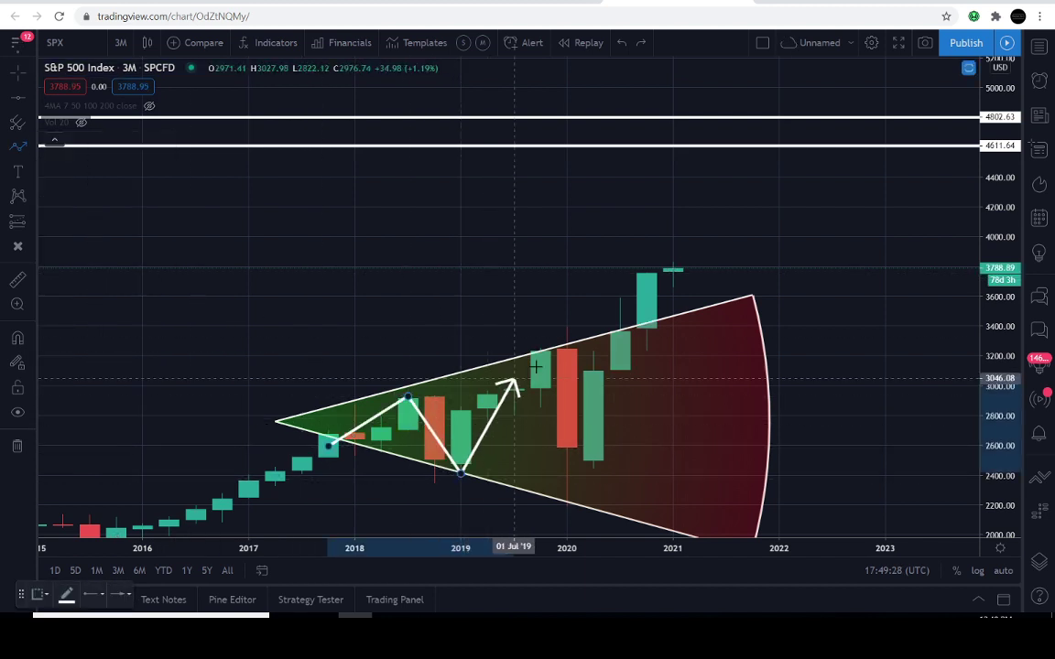
pyautogui.click(540, 344)
pyautogui.click(567, 503)
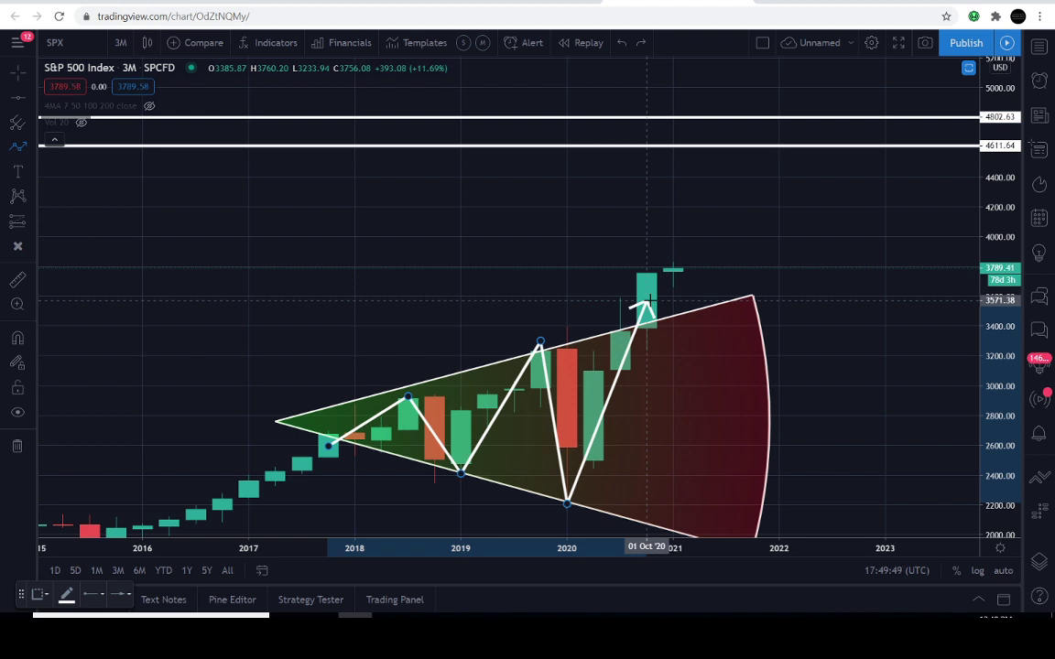
pyautogui.press('Delete')
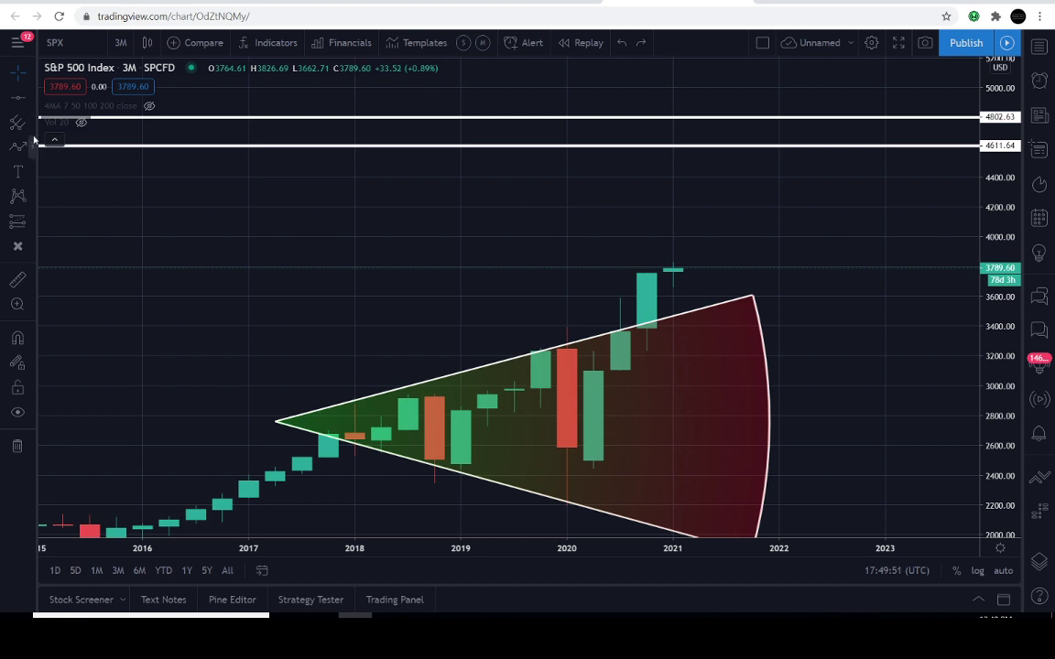
pyautogui.click(32, 146)
pyautogui.click(64, 152)
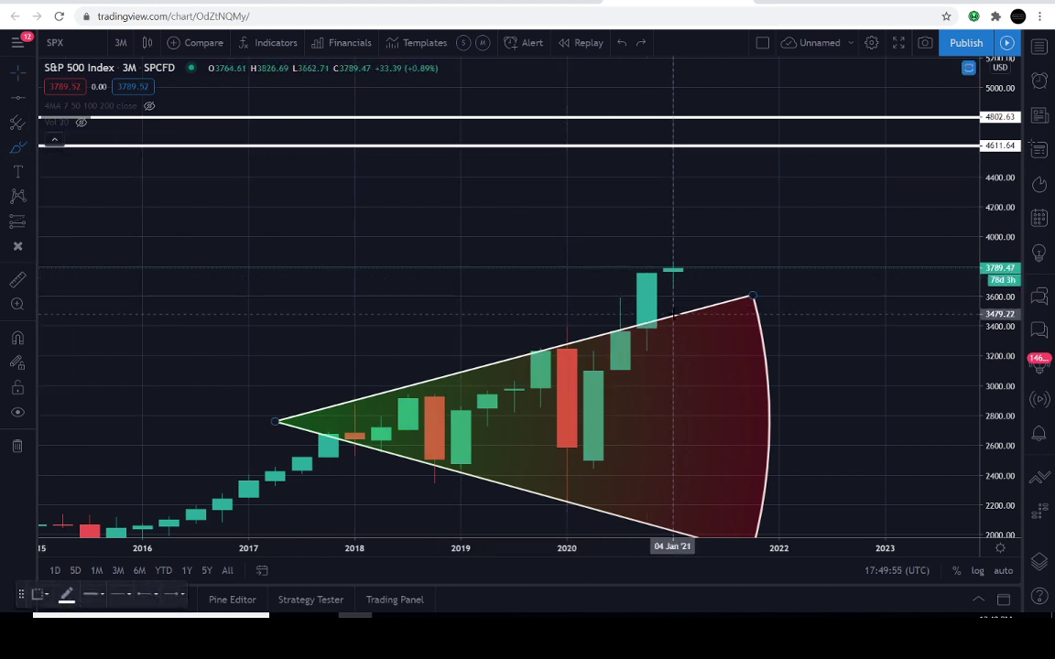
pyautogui.moveTo(674, 309)
pyautogui.mouseDown()
pyautogui.moveTo(647, 328)
pyautogui.moveTo(678, 321)
pyautogui.mouseUp()
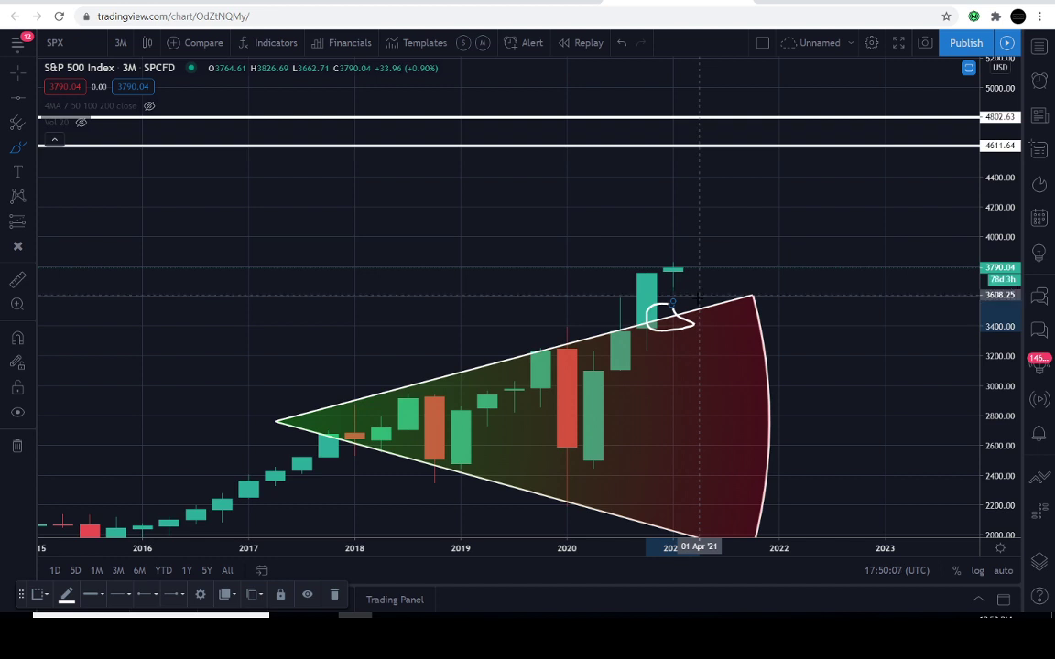
# - Undo the freehand loop and start a Path from the latest candle with two peaks and dips
pyautogui.click(623, 44)
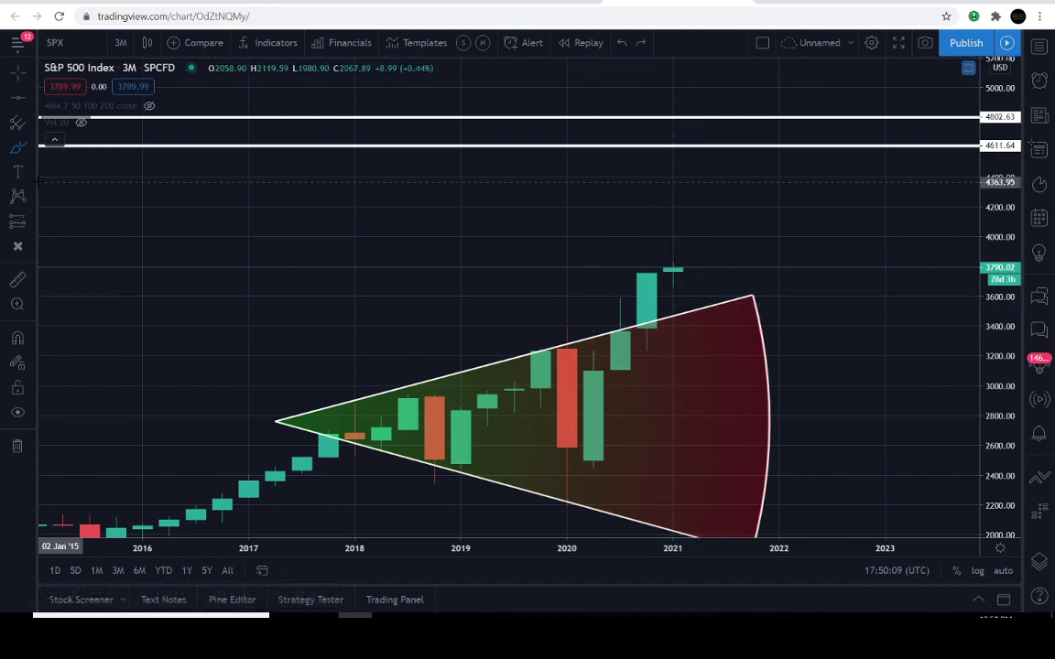
pyautogui.click(33, 151)
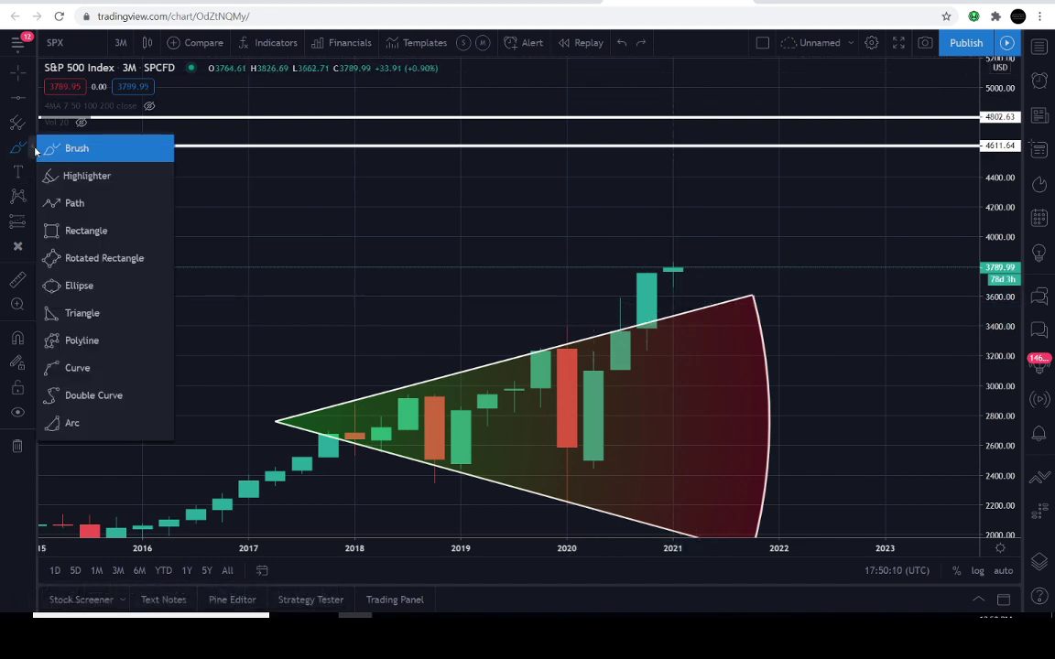
pyautogui.click(73, 203)
pyautogui.click(673, 266)
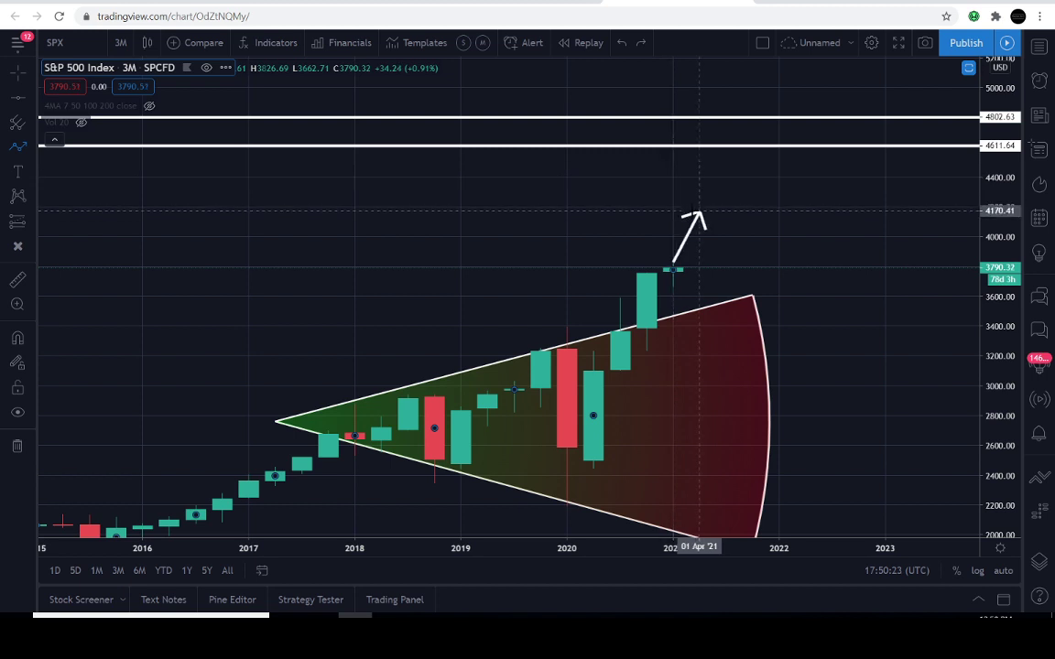
pyautogui.click(699, 226)
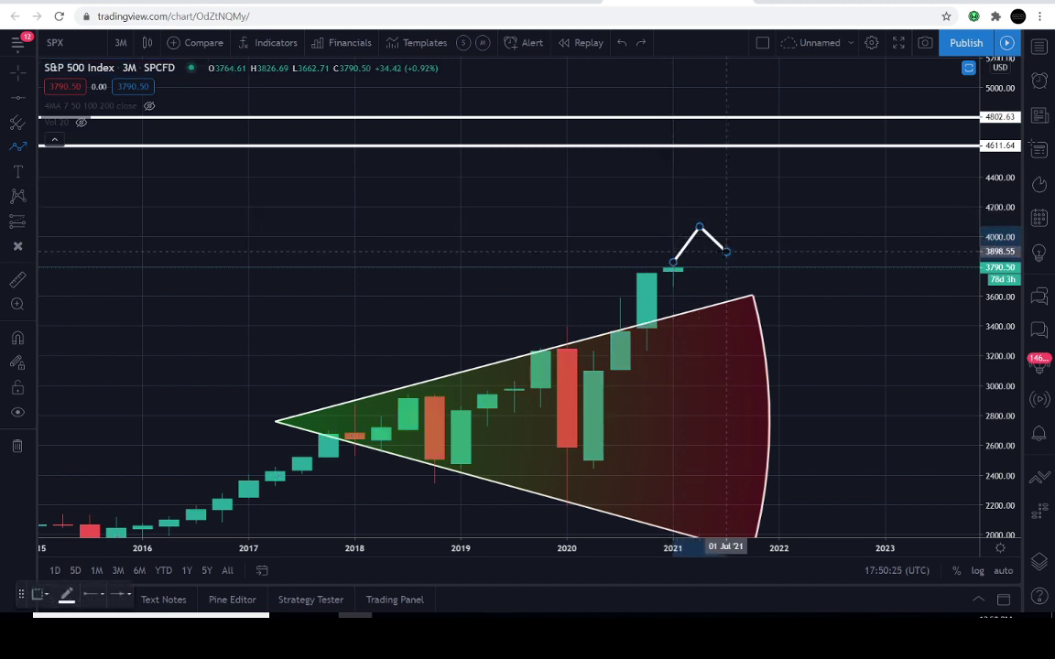
pyautogui.click(725, 251)
pyautogui.click(752, 188)
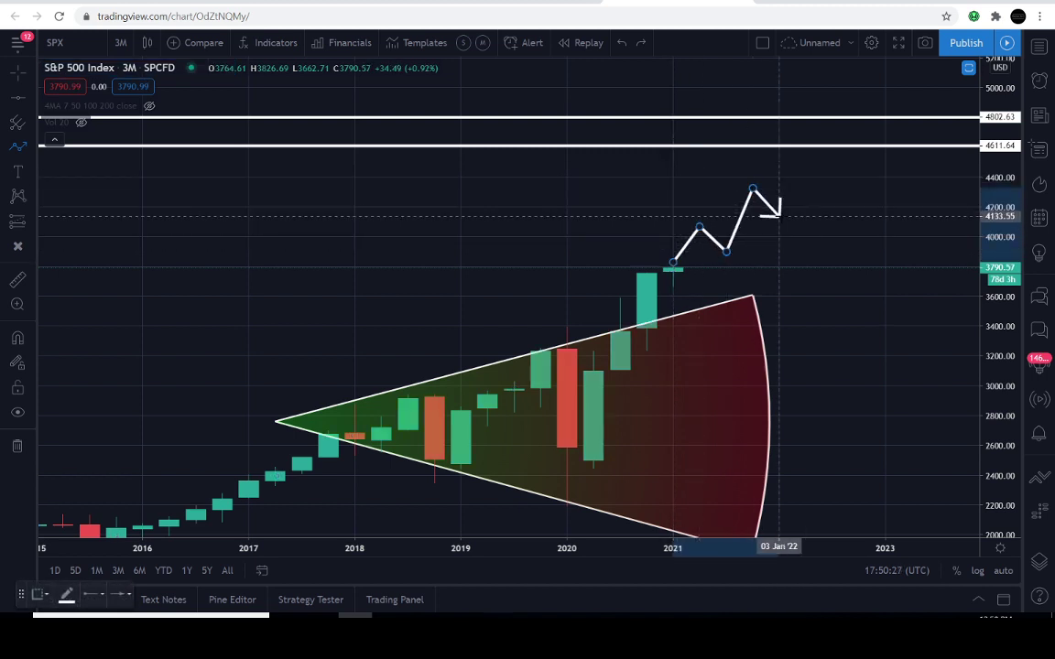
pyautogui.click(779, 216)
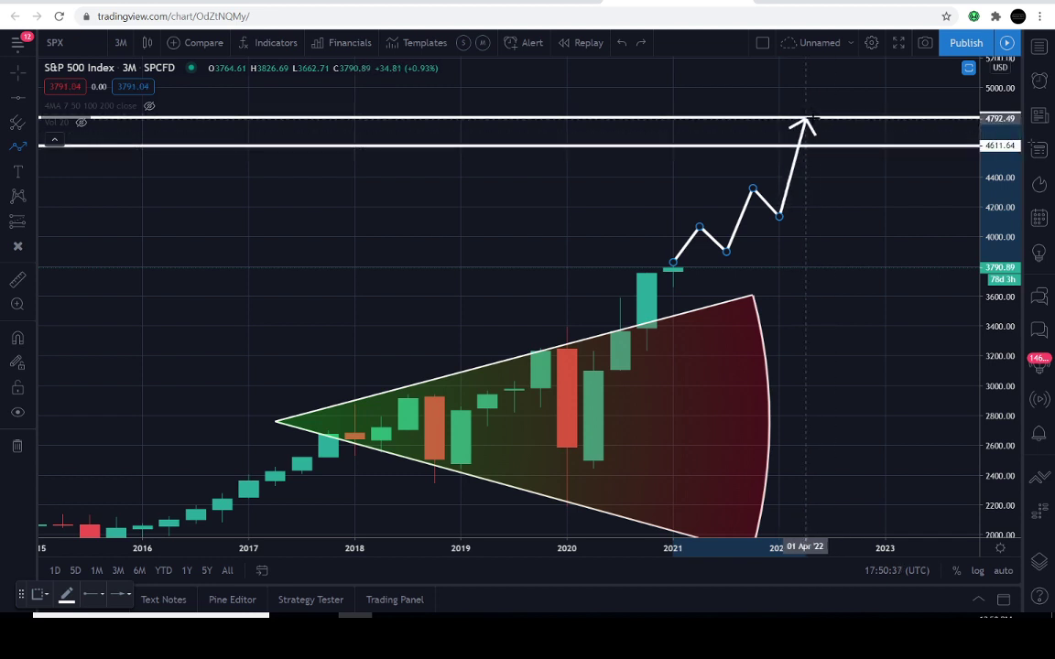
# - Zoom out to show 2013–2023 and prices near 6000, discarding the unfinished path
pyautogui.scroll(-2, 902, 127)
pyautogui.scroll(-3, 1005, 131)
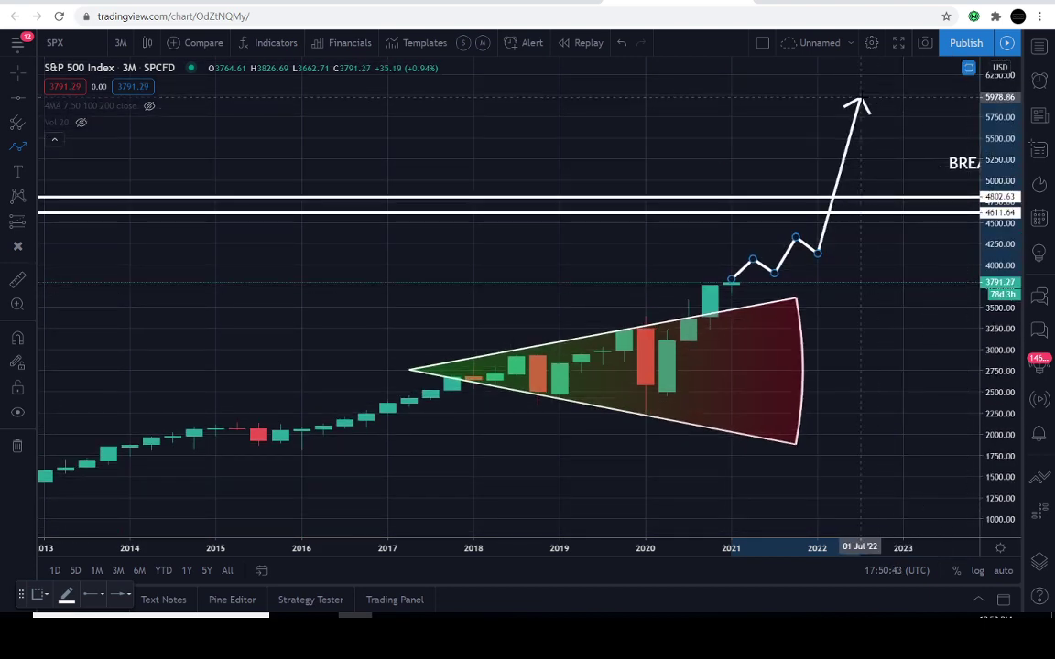
pyautogui.press('Escape')
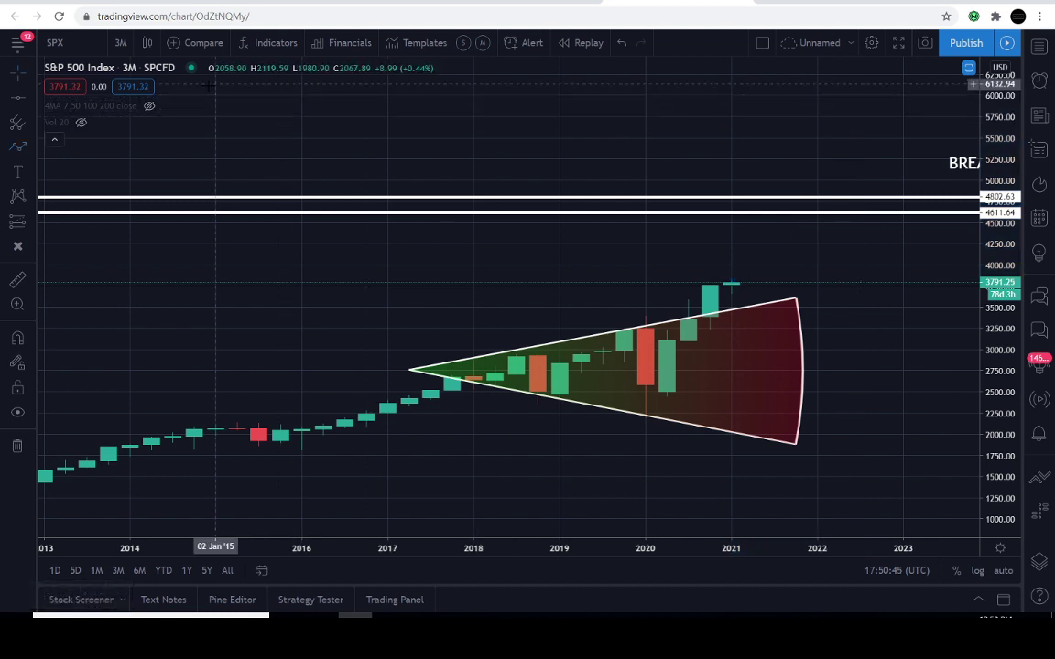
# - Pan to show 2015–2025 and the full BREAKING NEWS LEVEL!!! label, undoing a trial brush circle
pyautogui.click(20, 83)
pyautogui.moveTo(513, 243); pyautogui.dragTo(346, 302)
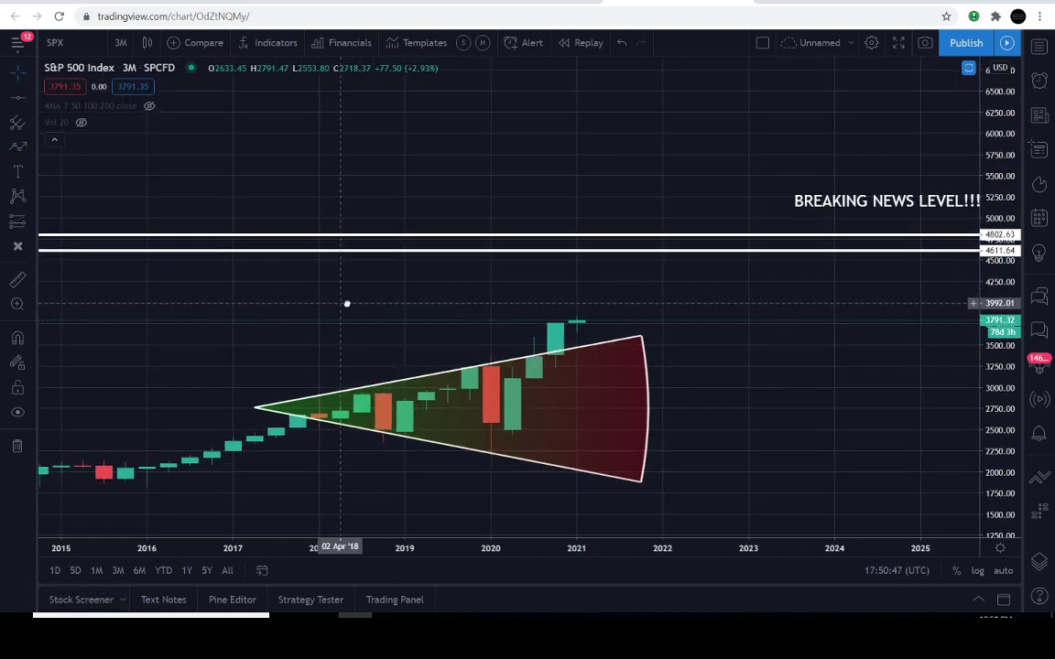
pyautogui.click(32, 147)
pyautogui.click(55, 150)
pyautogui.moveTo(609, 219)
pyautogui.mouseDown()
pyautogui.moveTo(568, 268)
pyautogui.moveTo(554, 217)
pyautogui.mouseUp()
pyautogui.click(622, 46)
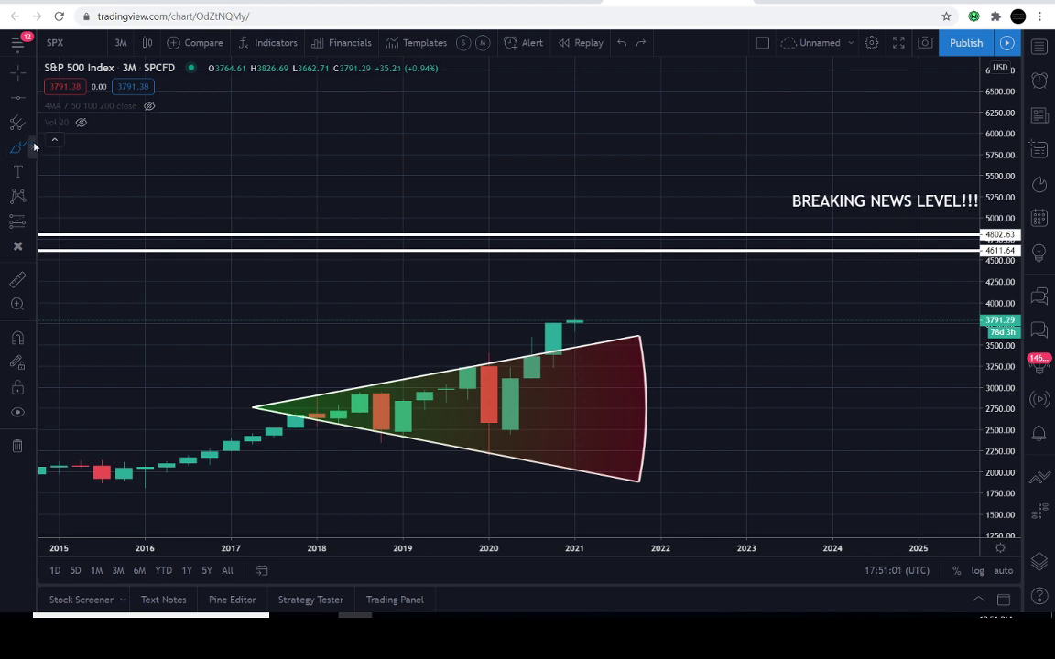
# - Start a Path at the latest candle and zigzag it upward into 2022
pyautogui.click(33, 146)
pyautogui.click(52, 203)
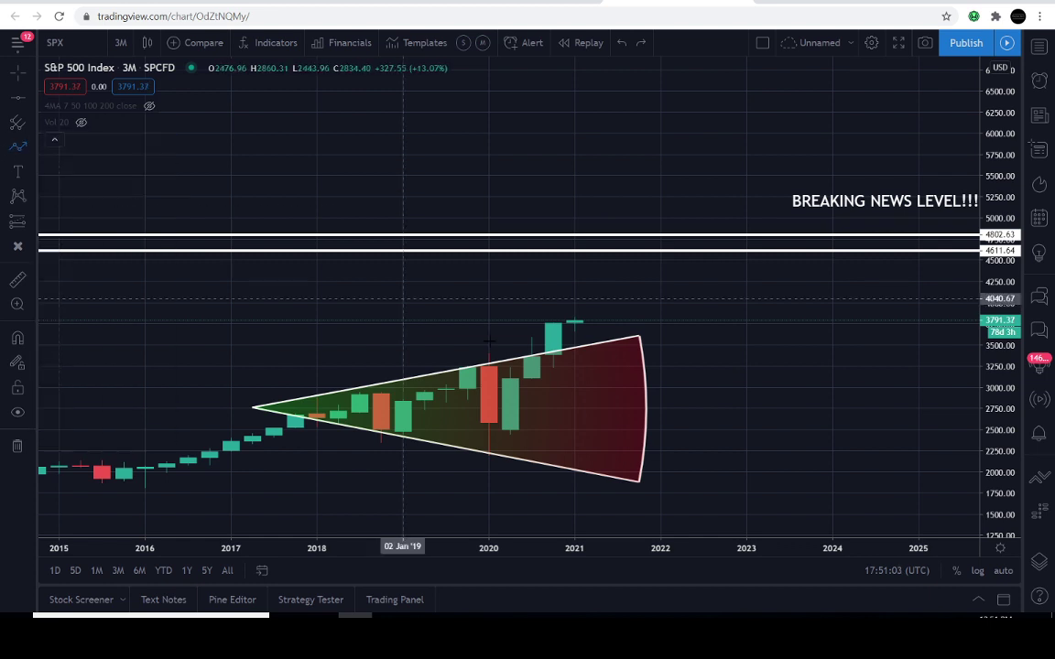
pyautogui.click(553, 339)
pyautogui.click(574, 306)
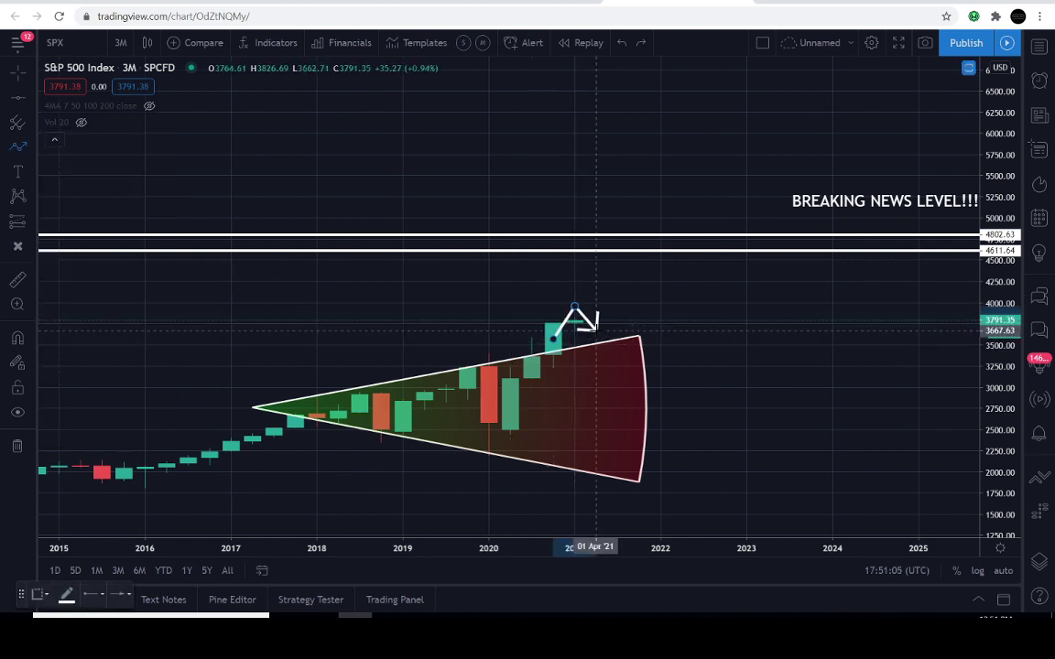
pyautogui.click(596, 330)
pyautogui.click(617, 291)
pyautogui.click(640, 313)
pyautogui.click(661, 283)
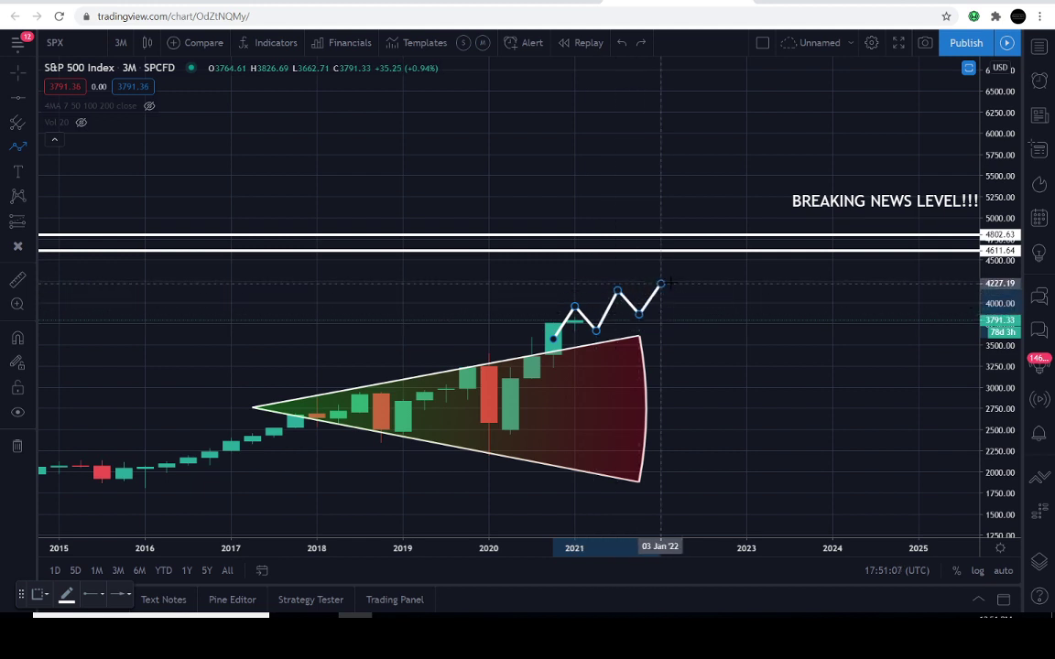
pyautogui.click(683, 306)
pyautogui.click(703, 289)
pyautogui.click(726, 293)
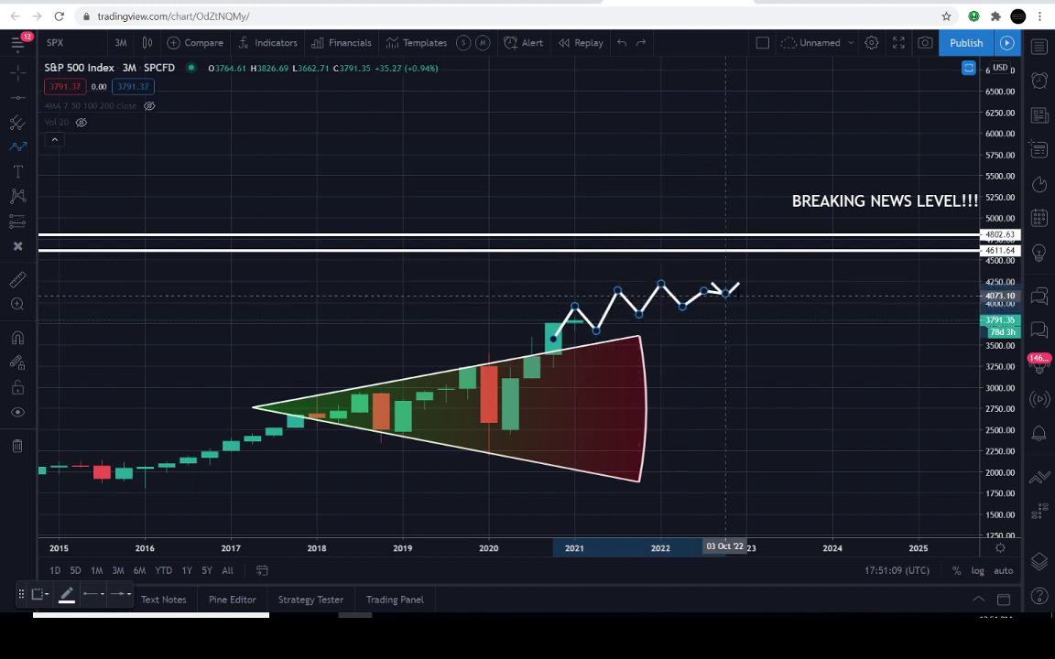
# - Continue the zigzag through a 2023 top and decline toward 2024, finishing the path
pyautogui.click(746, 275)
pyautogui.click(768, 285)
pyautogui.click(790, 283)
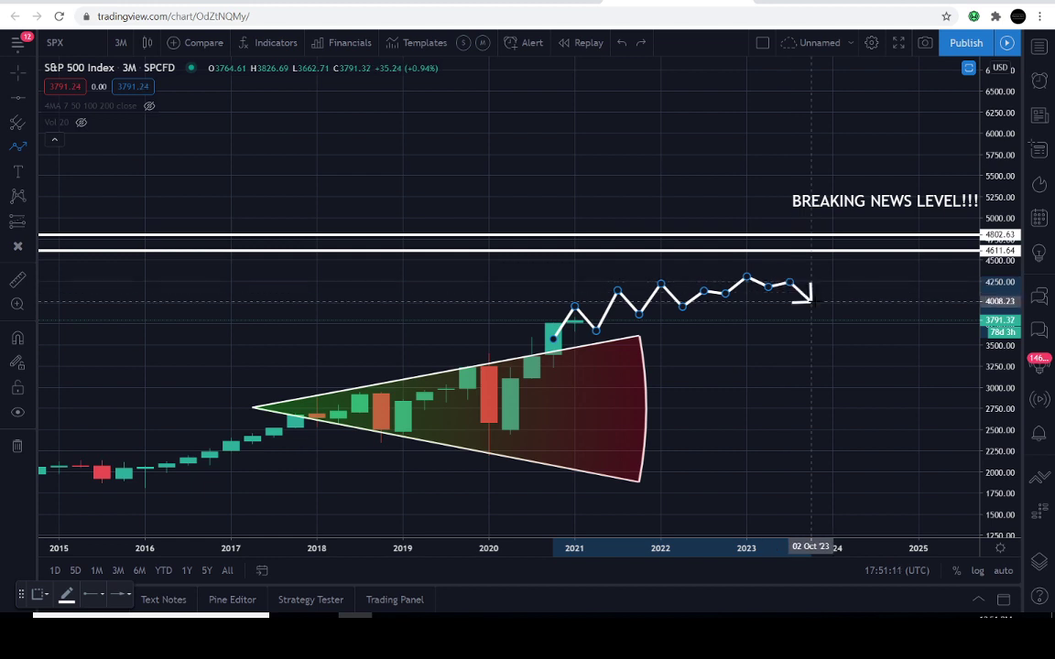
pyautogui.click(811, 302)
pyautogui.click(831, 301)
pyautogui.click(854, 324)
pyautogui.doubleClick(875, 324)
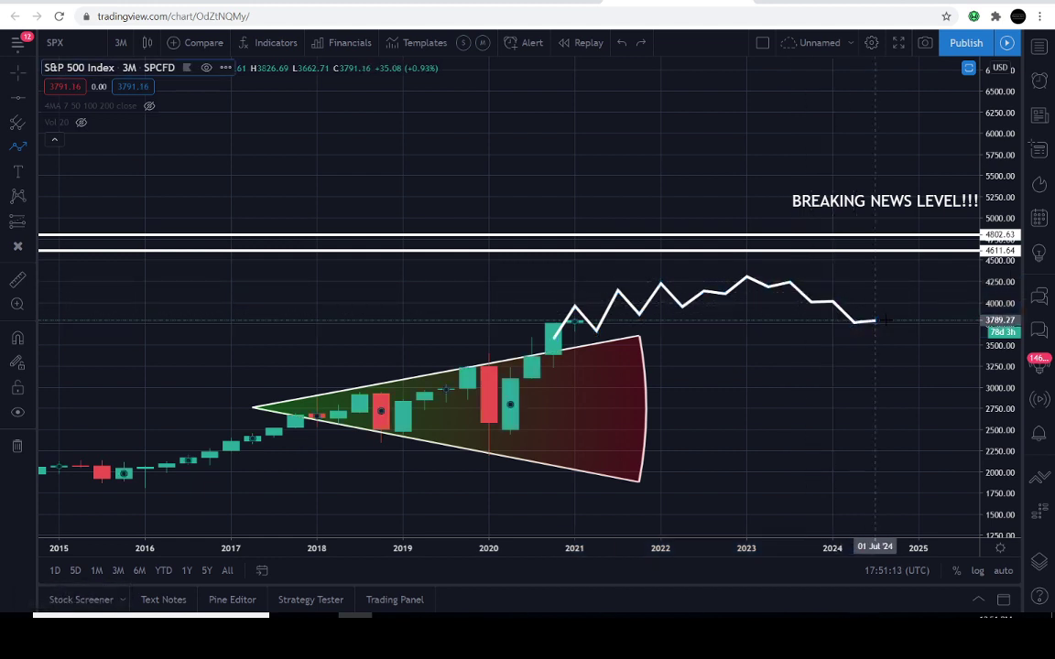
# - Extend the path toward 2025, plunging to about 1400 with a downward arrow
pyautogui.click(919, 339)
pyautogui.doubleClick(939, 342)
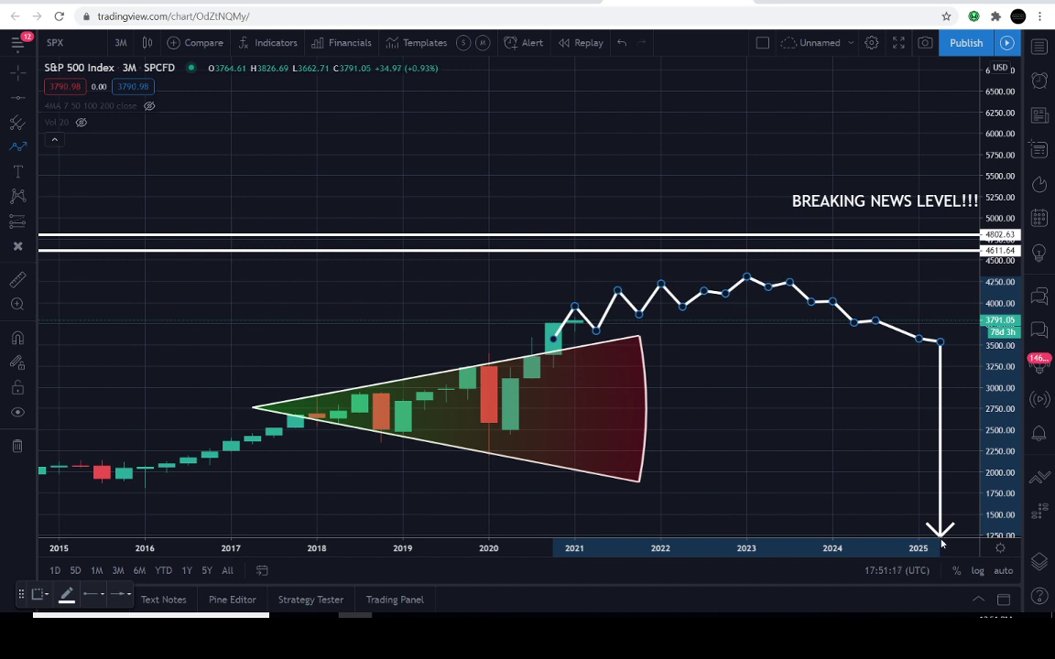
pyautogui.click(940, 536)
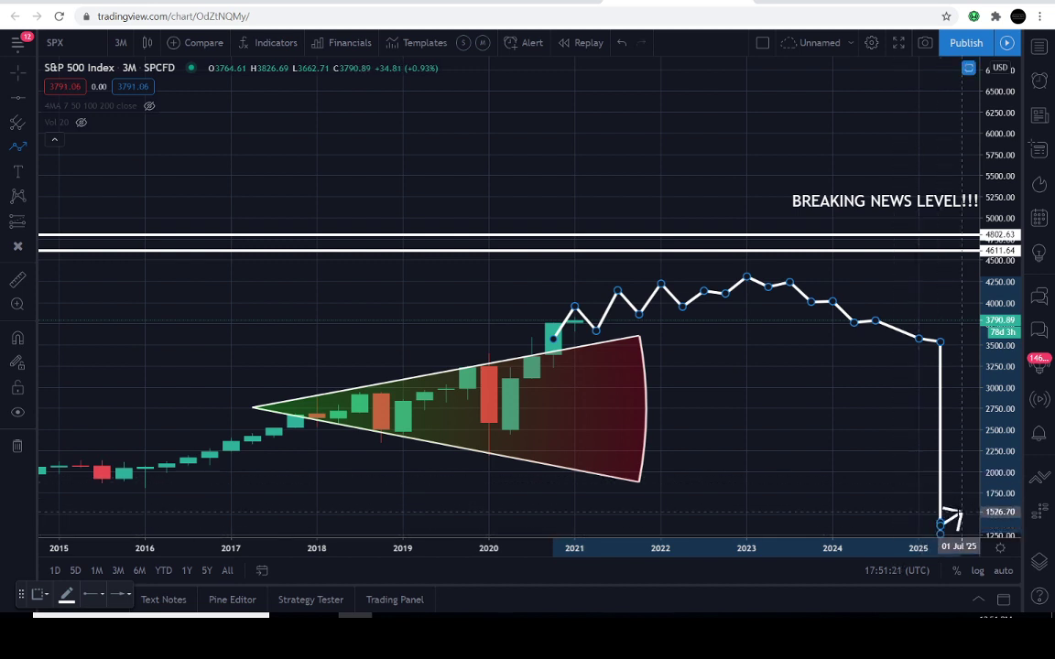
pyautogui.click(939, 524)
# - Maximize the price pane to hide Stoch RSI and RSI, then pan and zoom out to 2007
pyautogui.doubleClick(940, 525)
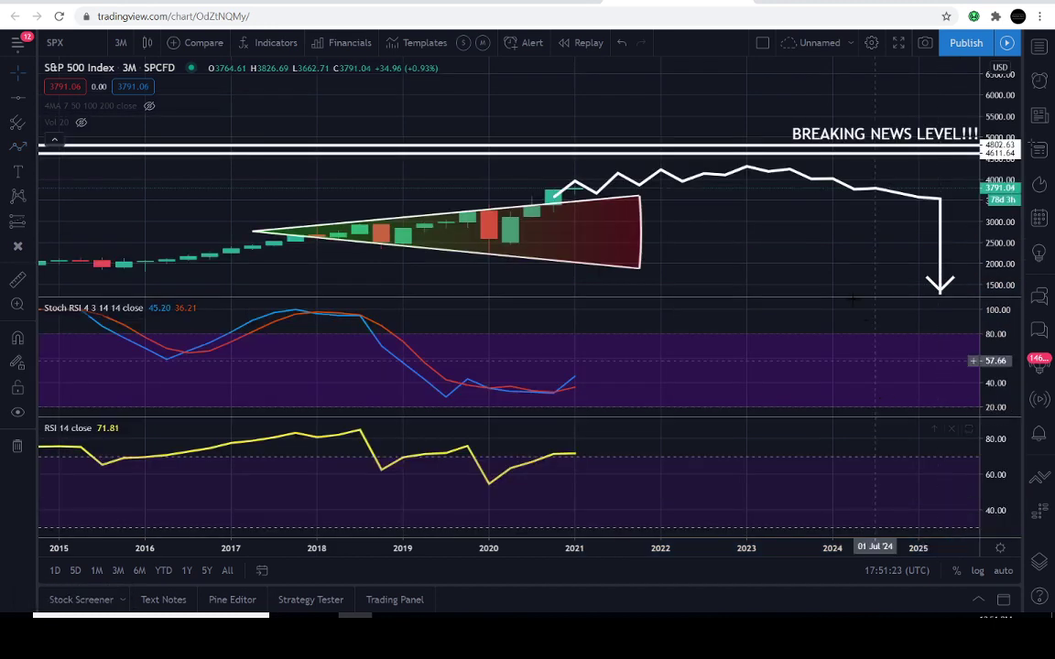
pyautogui.doubleClick(852, 288)
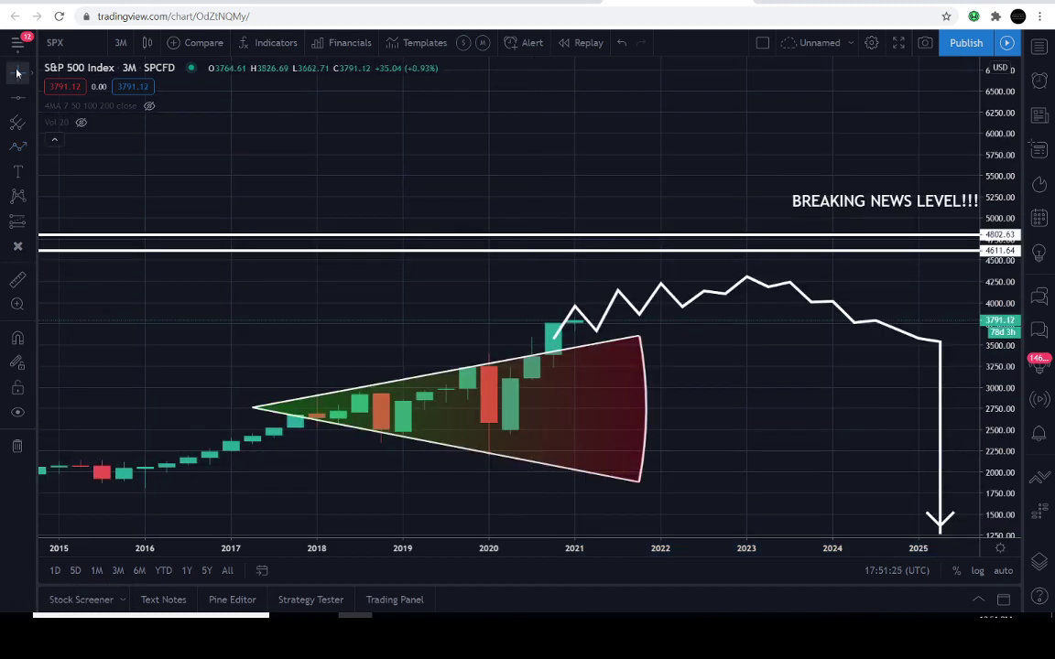
pyautogui.moveTo(798, 383); pyautogui.dragTo(565, 271)
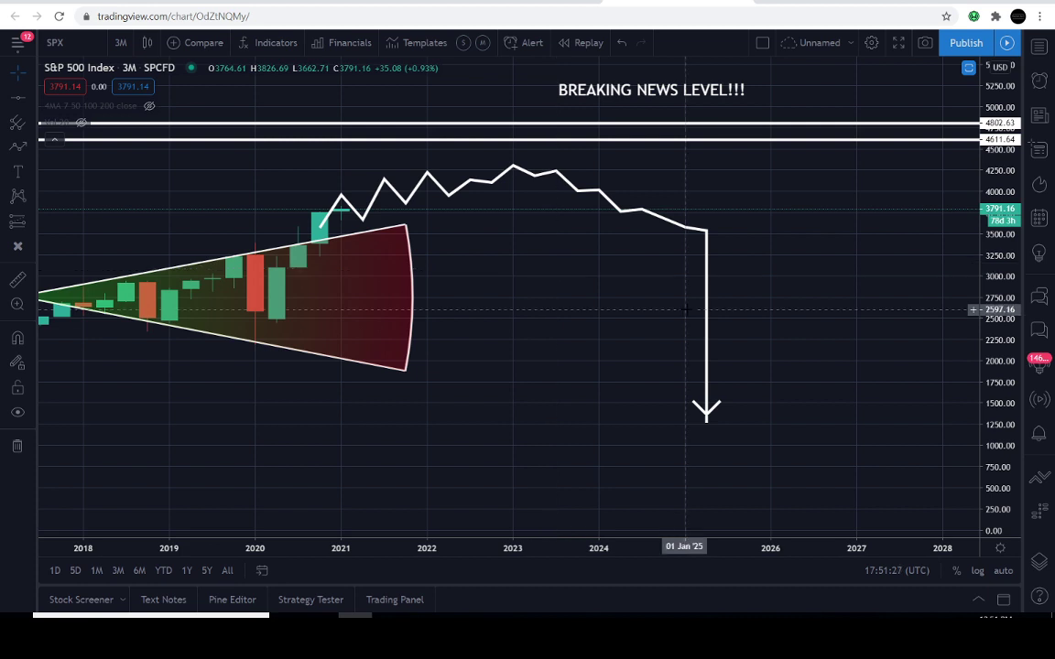
pyautogui.scroll(-5, 685, 310)
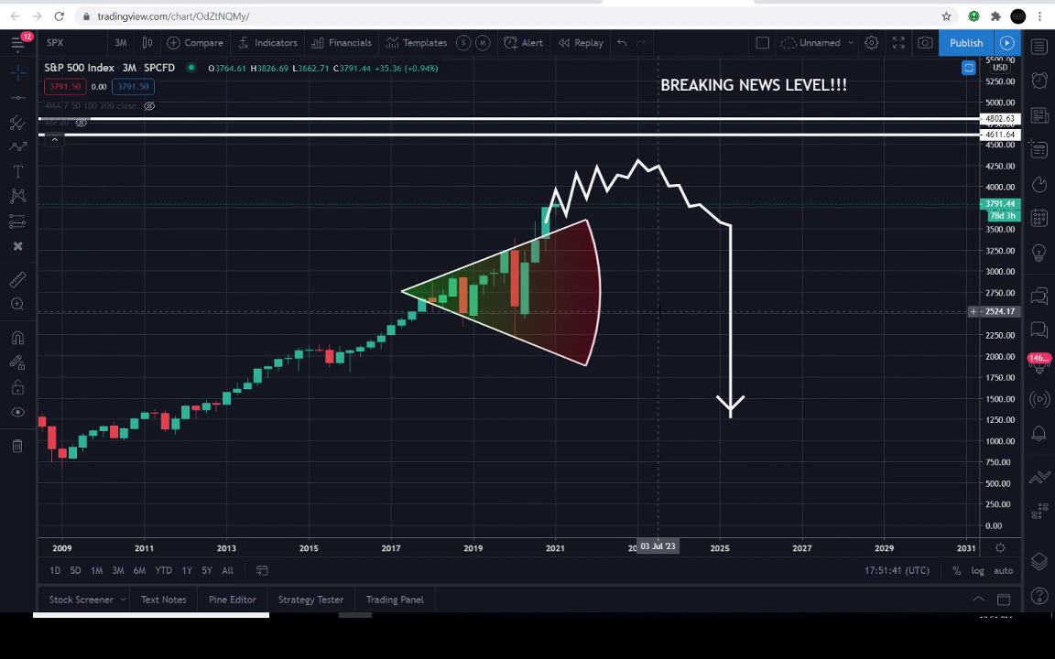
pyautogui.scroll(-2, 660, 312)
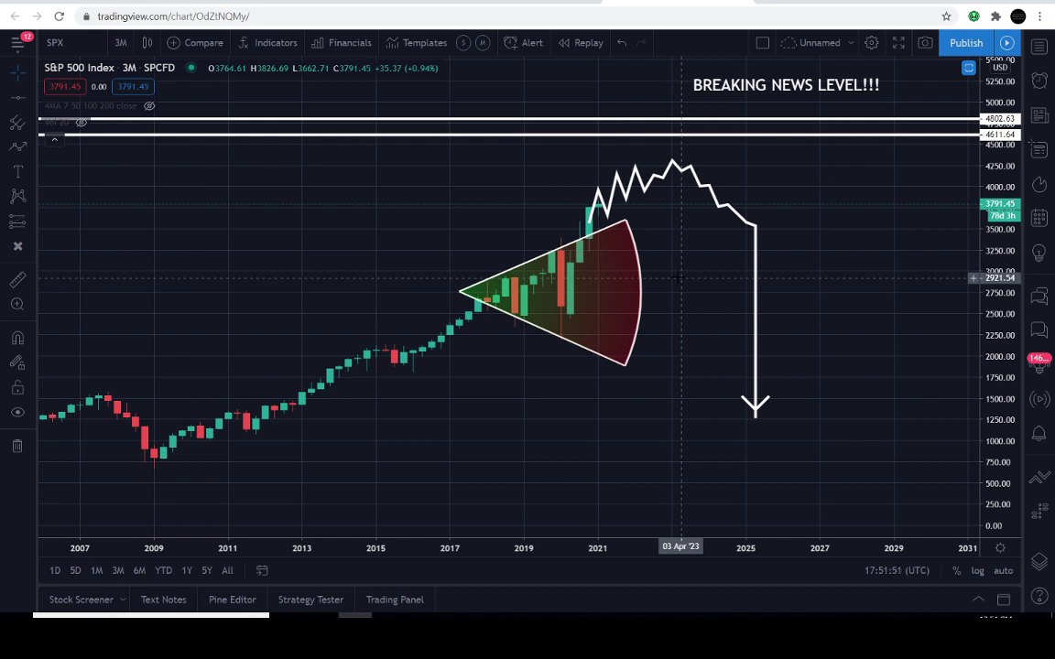
# - Undo the two rescaling steps and the projected zigzag path
pyautogui.click(626, 49)
pyautogui.click(627, 44)
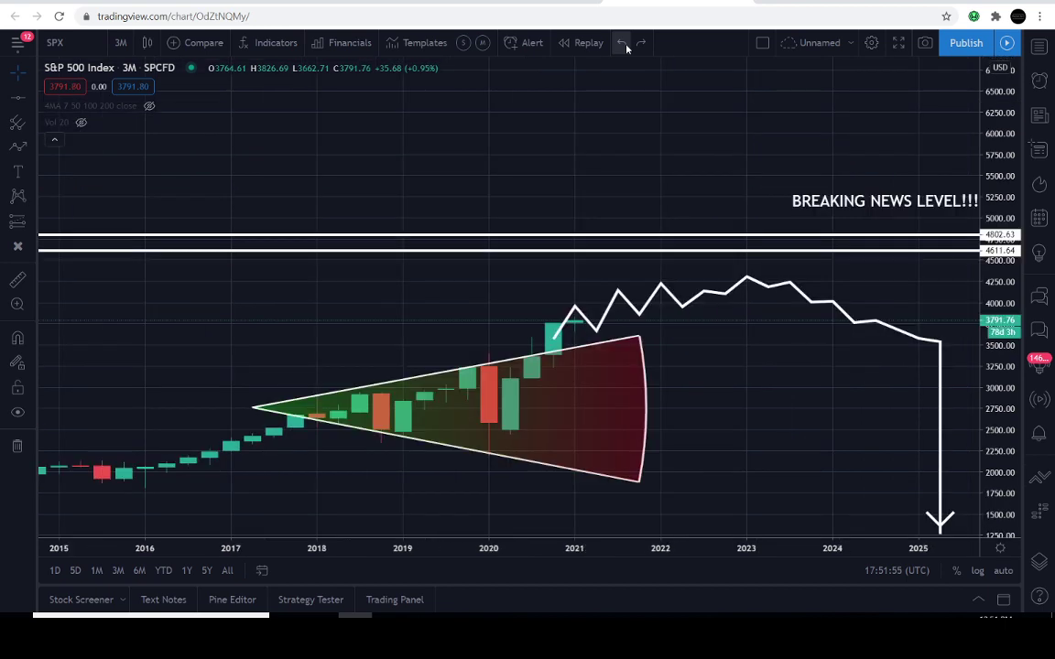
pyautogui.click(627, 44)
pyautogui.click(23, 73)
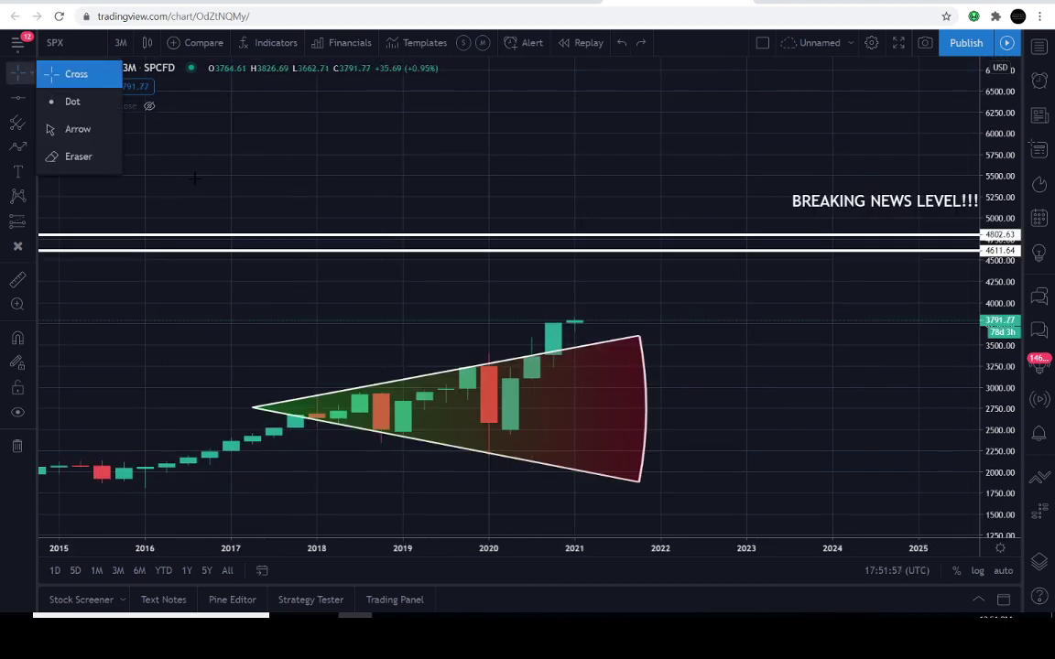
# - Rescale and reposition the chart, briefly opening and closing the watchlist with Alt+W
pyautogui.moveTo(412, 296)
pyautogui.mouseDown()
pyautogui.moveTo(464, 206)
pyautogui.moveTo(499, 194)
pyautogui.mouseUp()
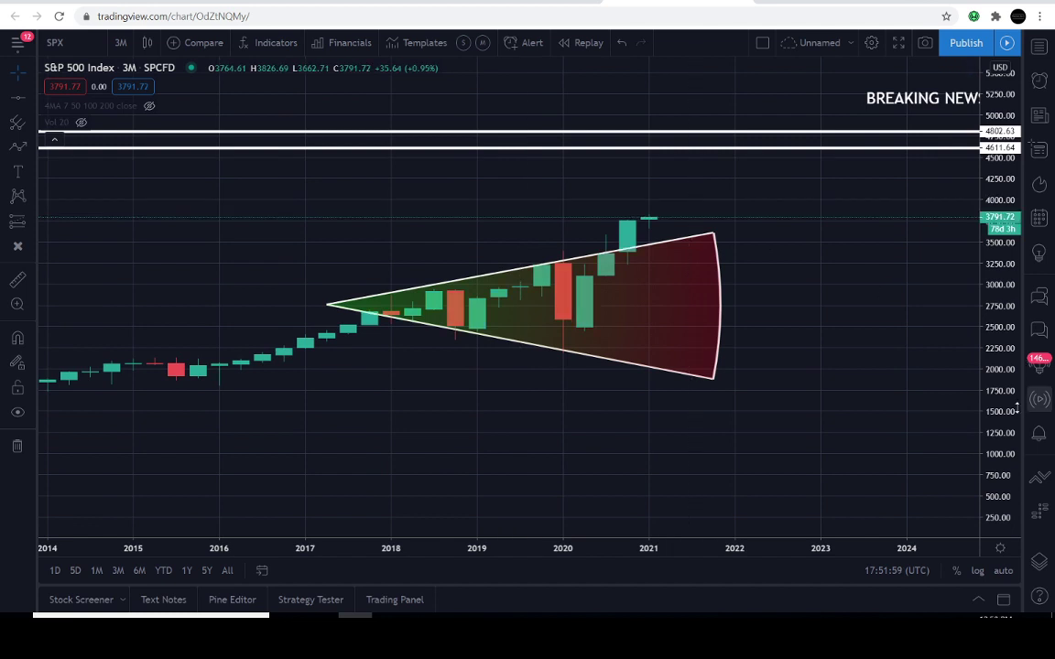
pyautogui.moveTo(934, 357); pyautogui.dragTo(952, 315)
pyautogui.moveTo(957, 357); pyautogui.dragTo(932, 276)
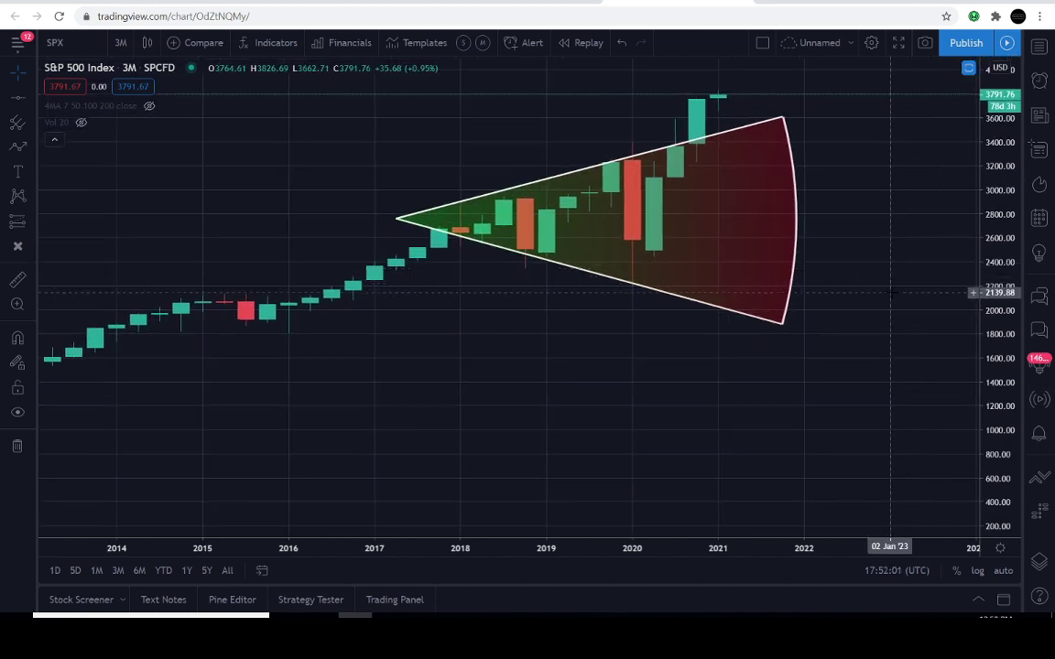
pyautogui.scroll(-2, 907, 270)
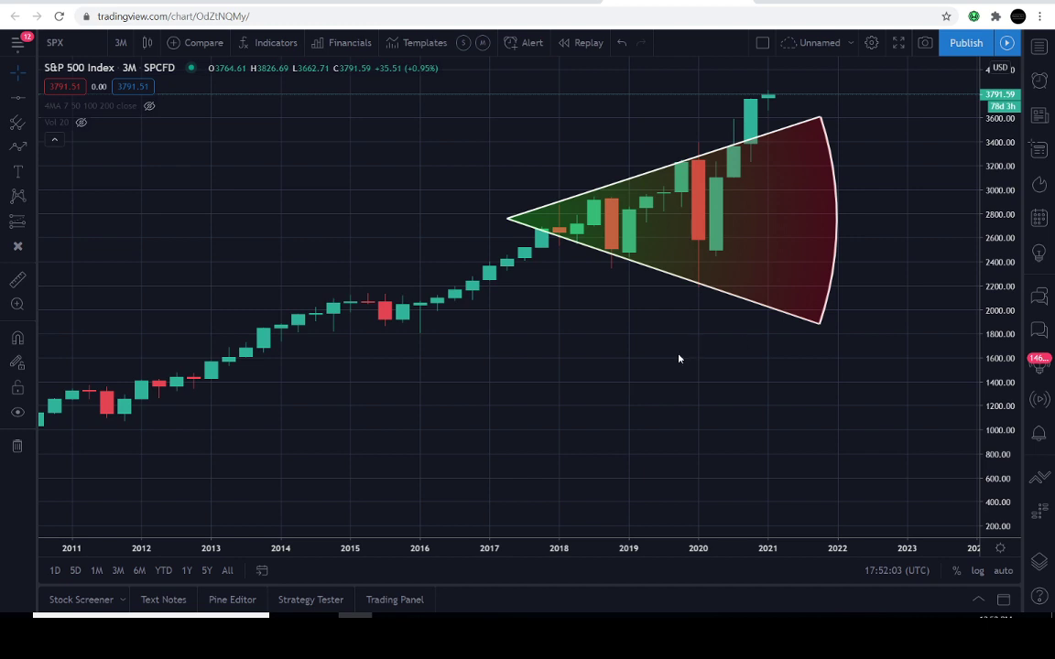
pyautogui.hotkey('alt', 'w')
pyautogui.moveTo(688, 356); pyautogui.dragTo(848, 348)
pyautogui.hotkey('alt', 'w')
pyautogui.moveTo(876, 226)
pyautogui.mouseDown()
pyautogui.moveTo(824, 313)
pyautogui.moveTo(740, 327)
pyautogui.mouseUp()
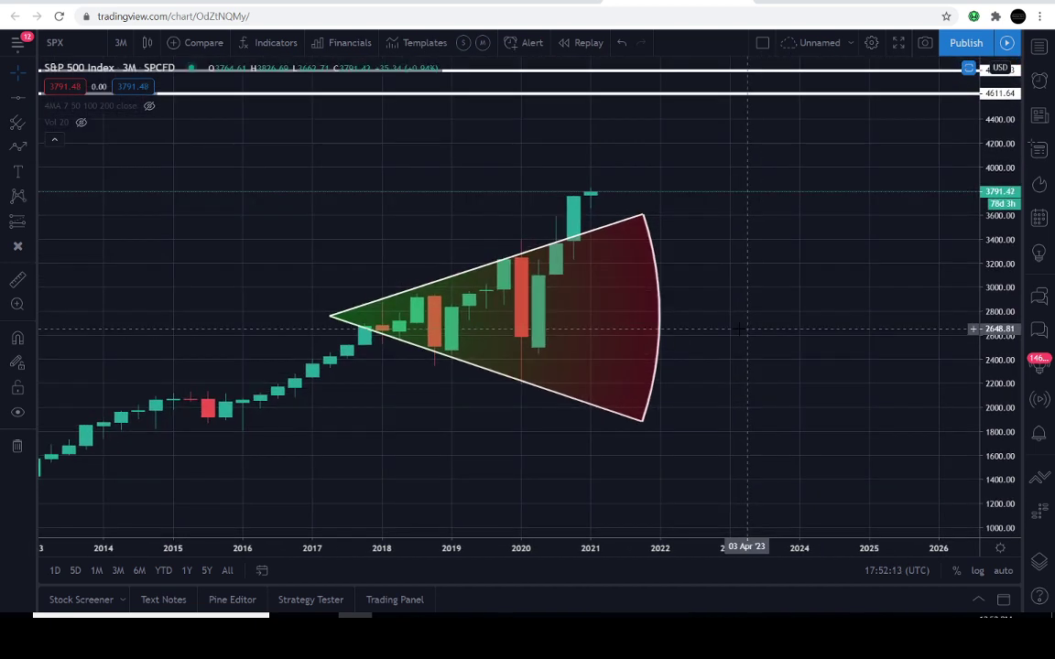